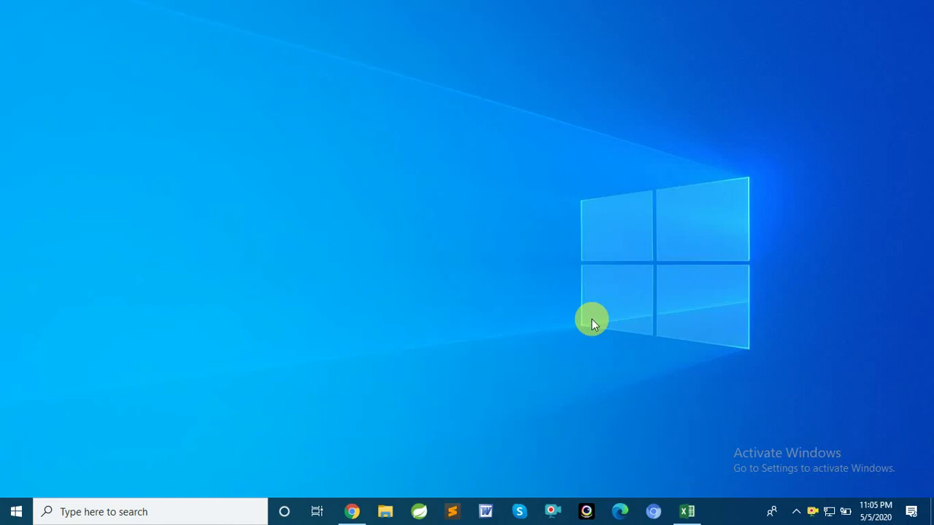
Minimize Chrome and bring the Book1 workbook titled 'Excel VBA - Cell Referencing' to the front
{"action": "left_click", "coordinate": [351, 512]}
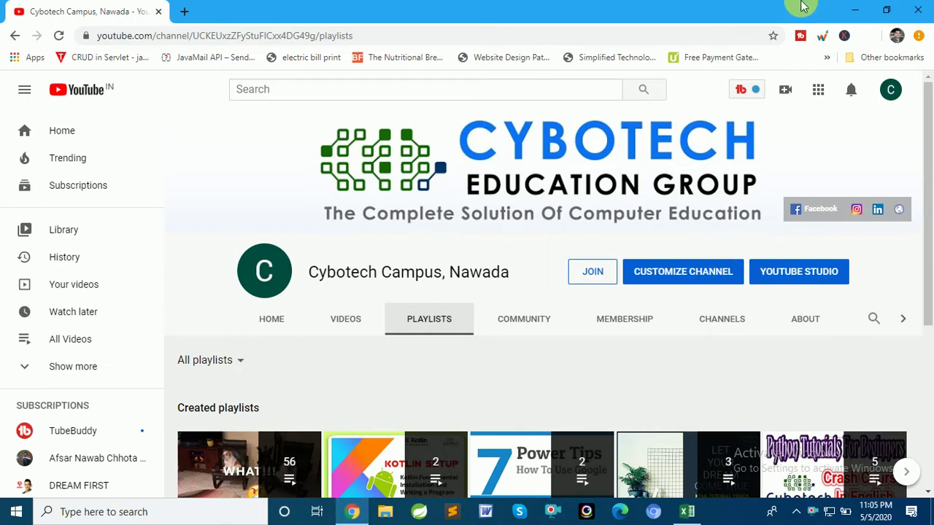
{"action": "left_click", "coordinate": [853, 9]}
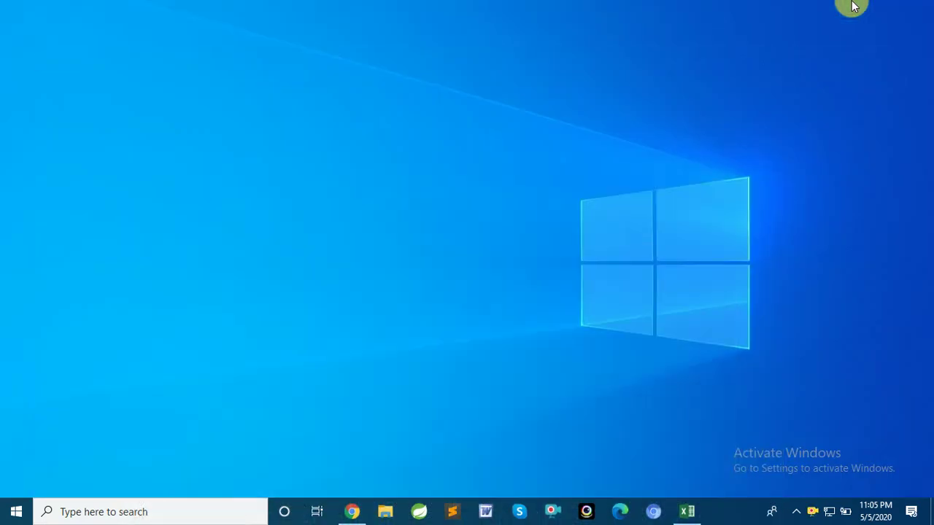
{"action": "left_click", "coordinate": [685, 513]}
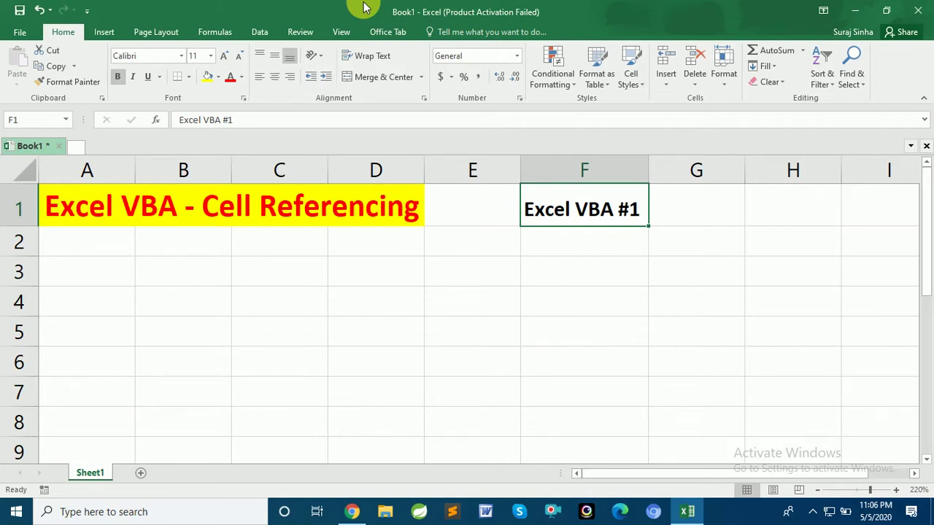
Delete the existing CellReferencing macro from the View Macros list
{"action": "left_click", "coordinate": [341, 31]}
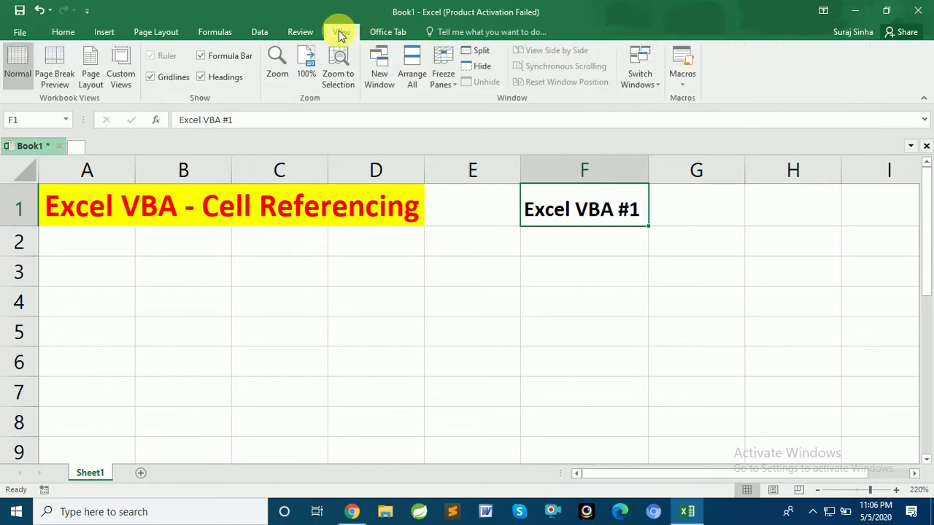
{"action": "left_click", "coordinate": [679, 89]}
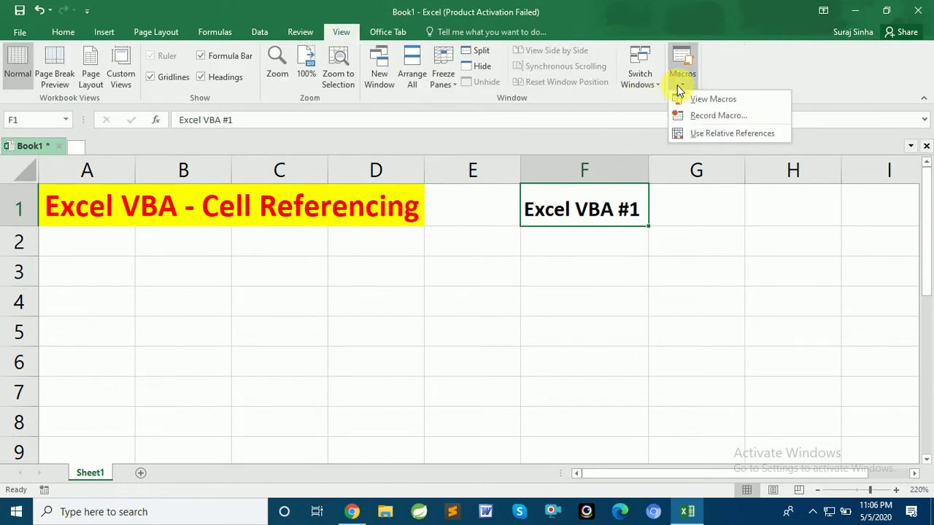
{"action": "left_click", "coordinate": [709, 99]}
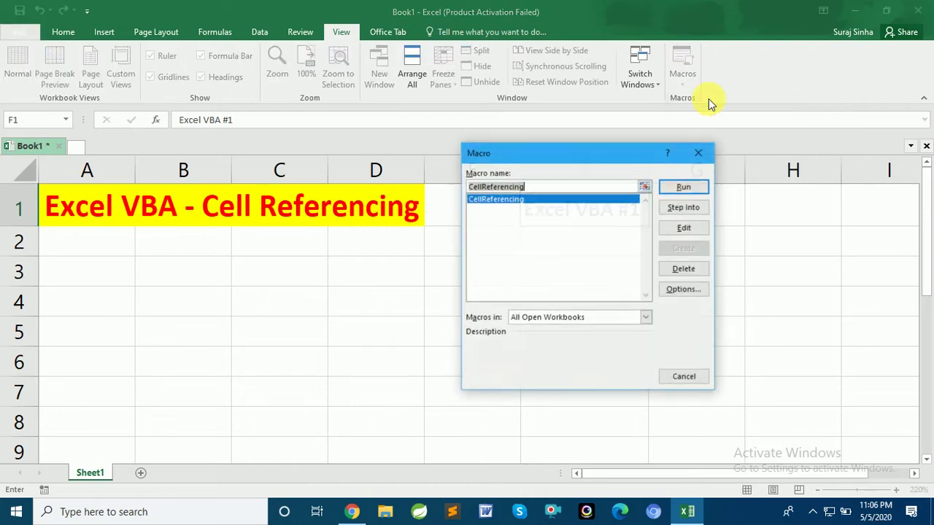
{"action": "left_click", "coordinate": [684, 269]}
{"action": "left_click", "coordinate": [443, 294]}
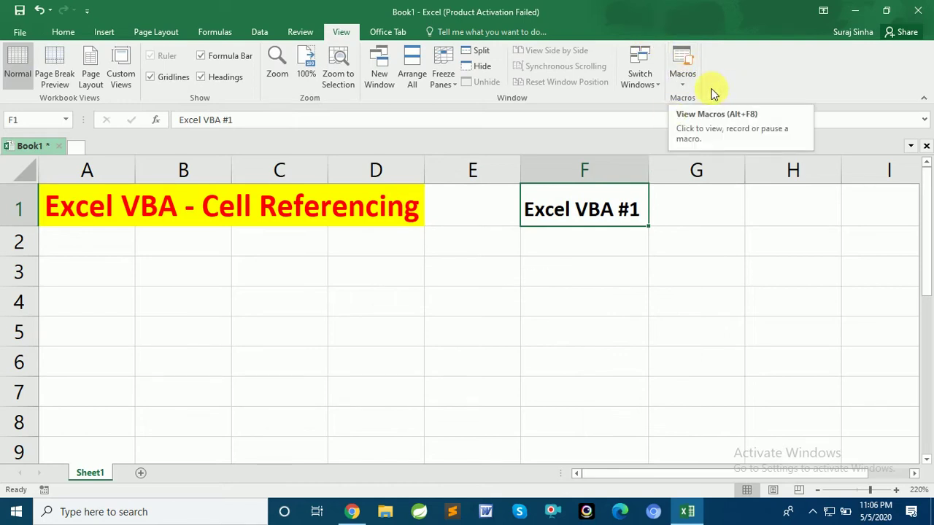
Open the Macro dialog with Alt+F8 and enter CellReferencing as the new macro name
{"action": "left_click", "coordinate": [683, 84]}
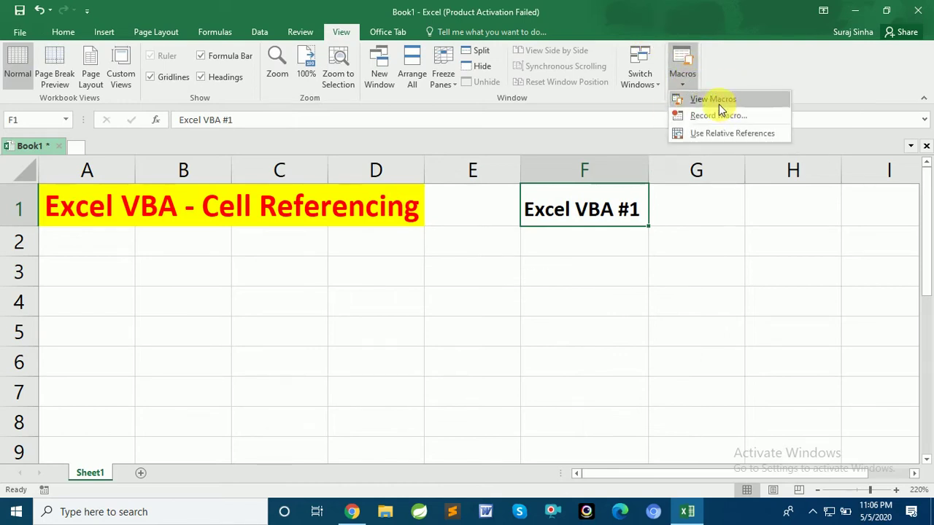
{"action": "left_click", "coordinate": [324, 273]}
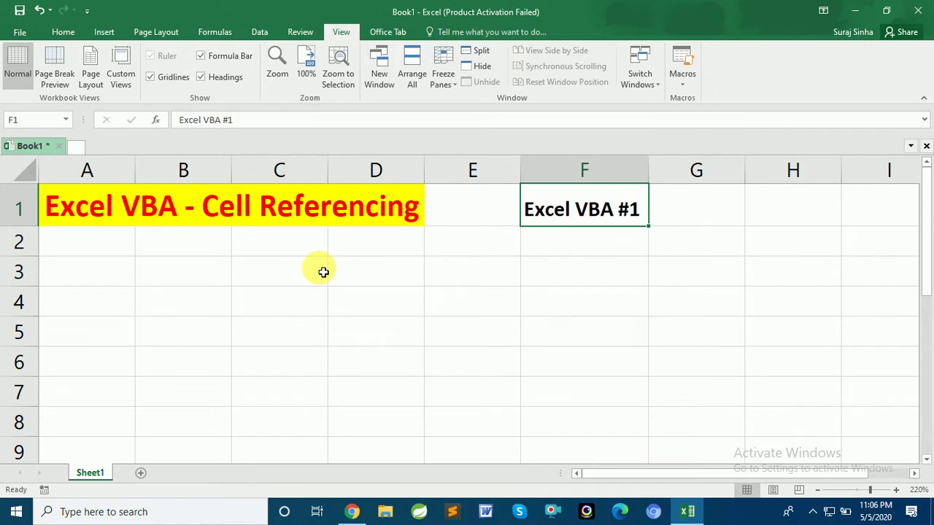
{"action": "key", "text": "alt"}
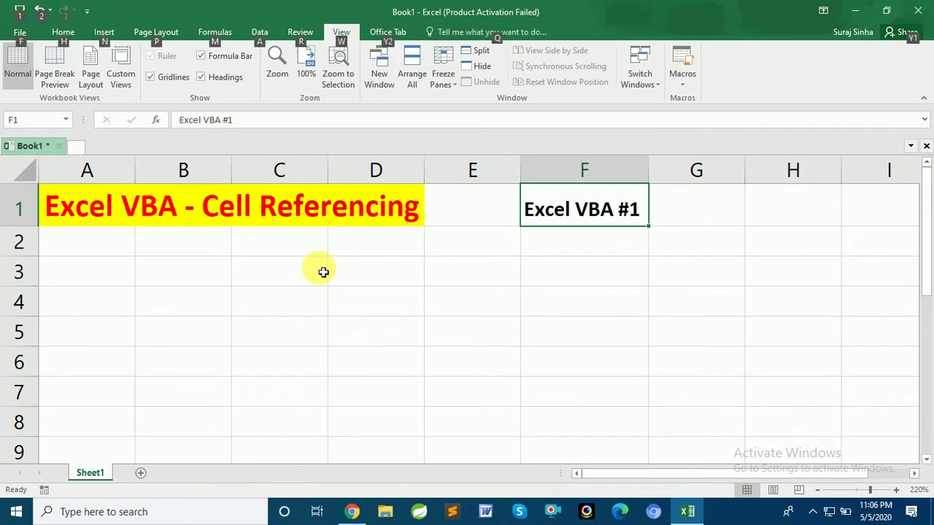
{"action": "key", "text": "alt+F8"}
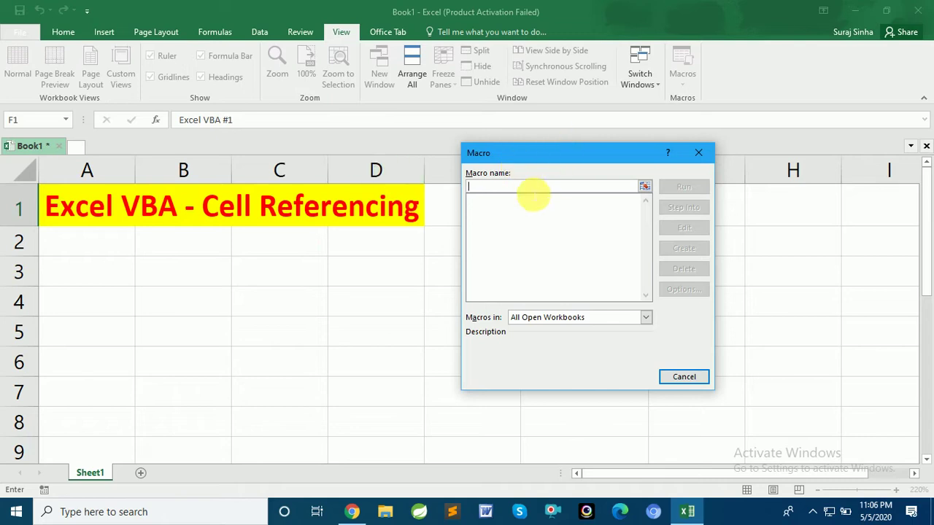
{"action": "type", "text": "Cell"}
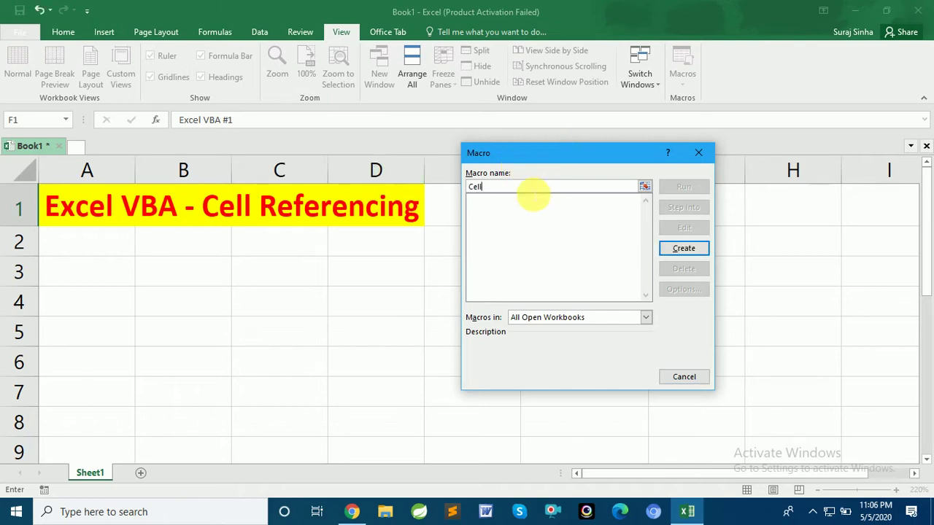
{"action": "type", "text": "Re"}
{"action": "type", "text": "fere"}
{"action": "type", "text": "ncing"}
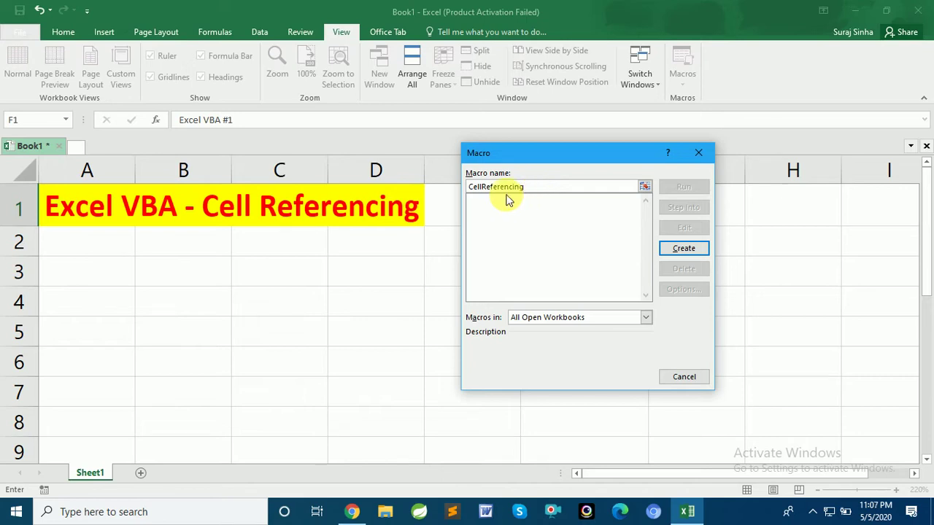
Create the CellReferencing macro and write Range("a5").Select as its first code line
{"action": "left_click", "coordinate": [690, 253]}
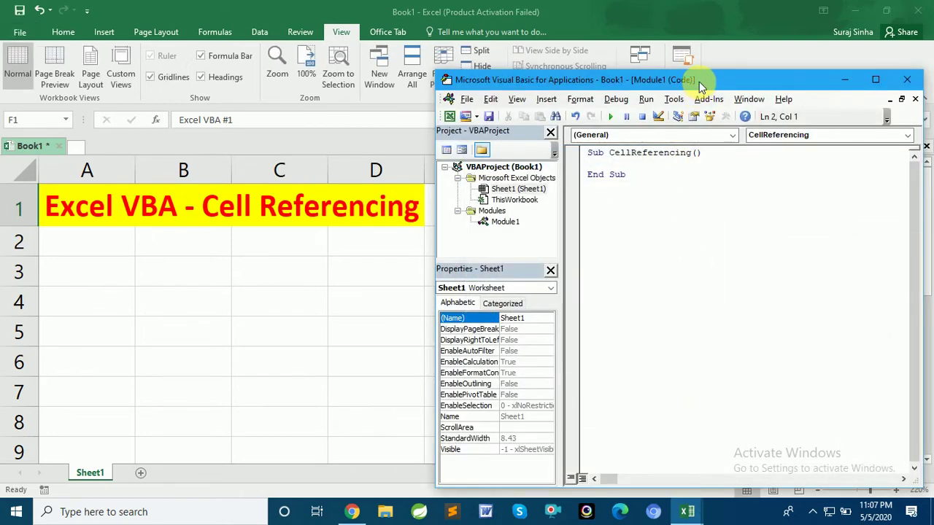
{"action": "left_click_drag", "start_coordinate": [699, 83], "coordinate": [705, 103]}
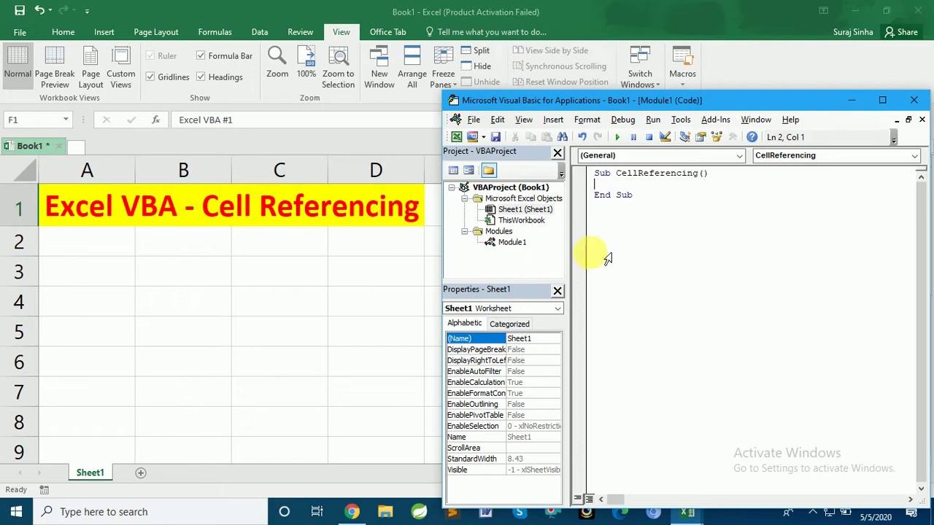
{"action": "type", "text": "ra"}
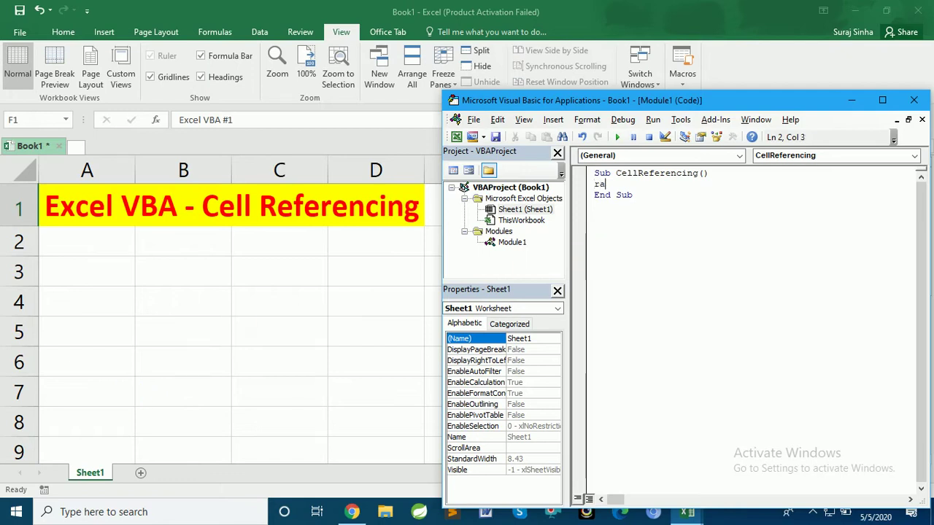
{"action": "type", "text": "nge"}
{"action": "type", "text": "(\""}
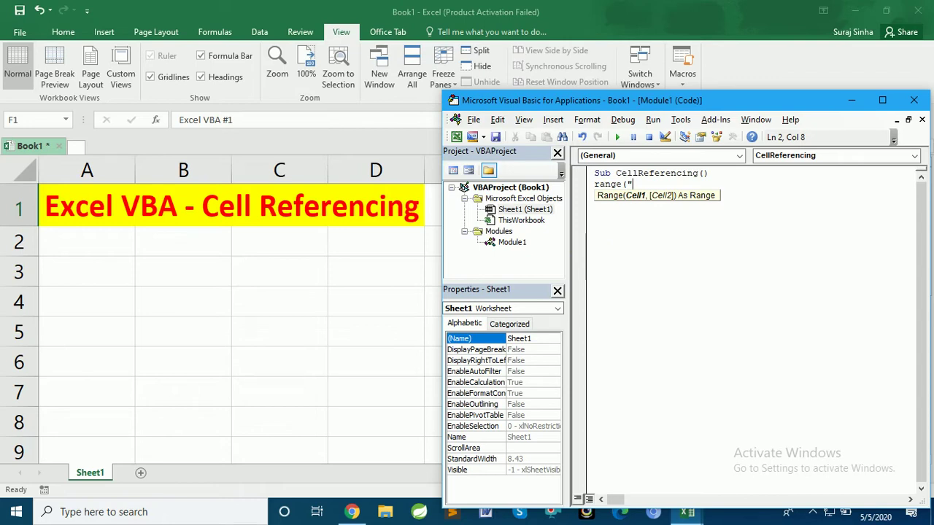
{"action": "type", "text": "a"}
{"action": "type", "text": "5"}
{"action": "type", "text": "\")"}
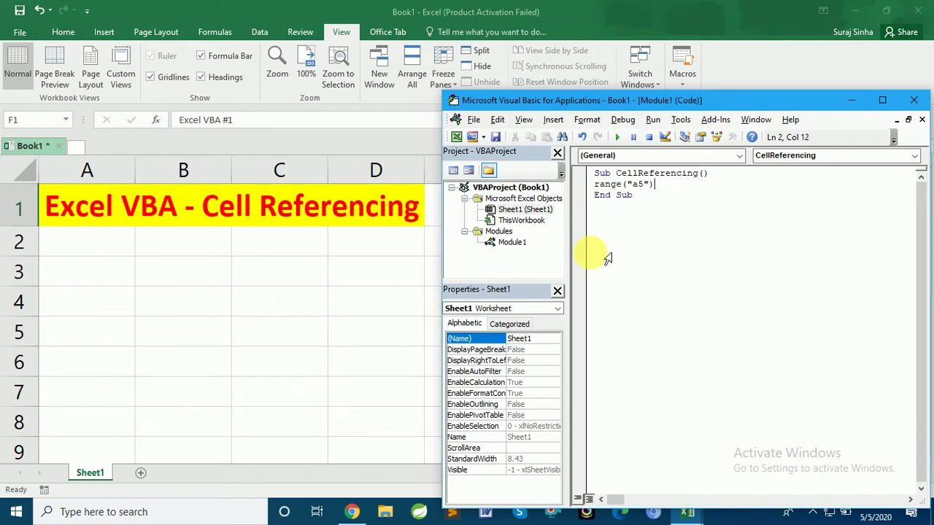
{"action": "type", "text": ".selec"}
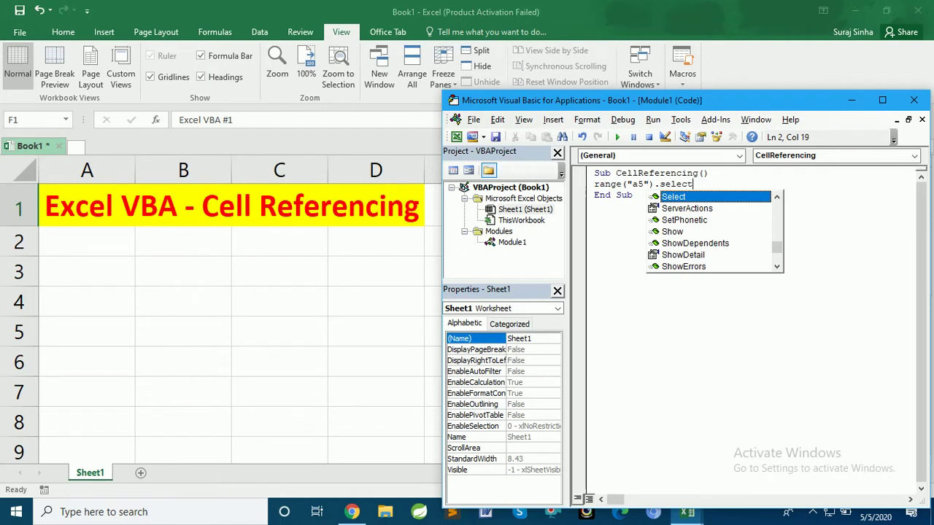
{"action": "type", "text": "t"}
{"action": "key", "text": "Return"}
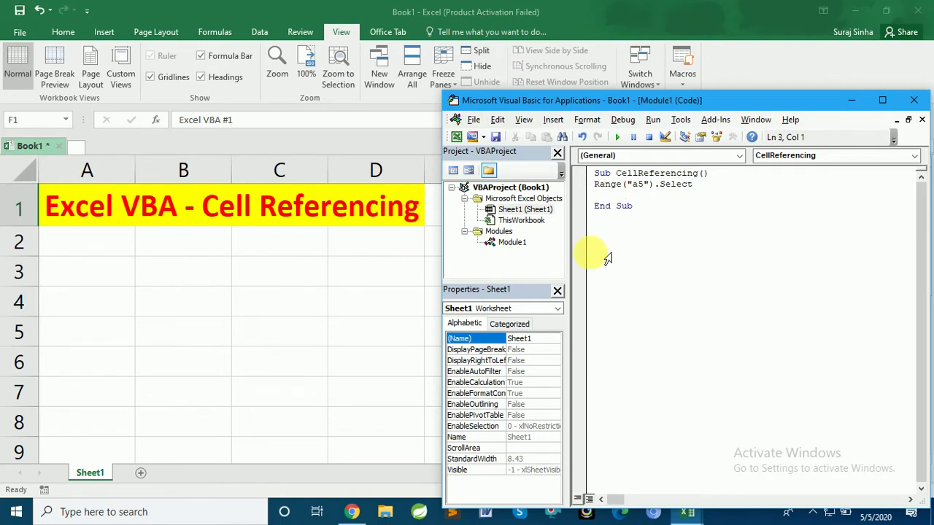
Add the line ActiveCell.FormulaR1C1 = "Dhoni" below the Range line
{"action": "type", "text": "act"}
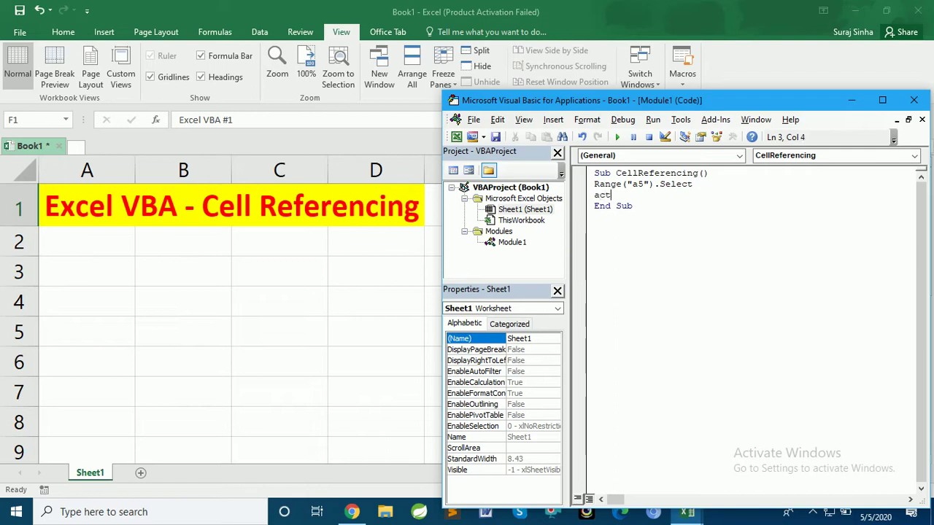
{"action": "type", "text": "ive"}
{"action": "type", "text": "cell"}
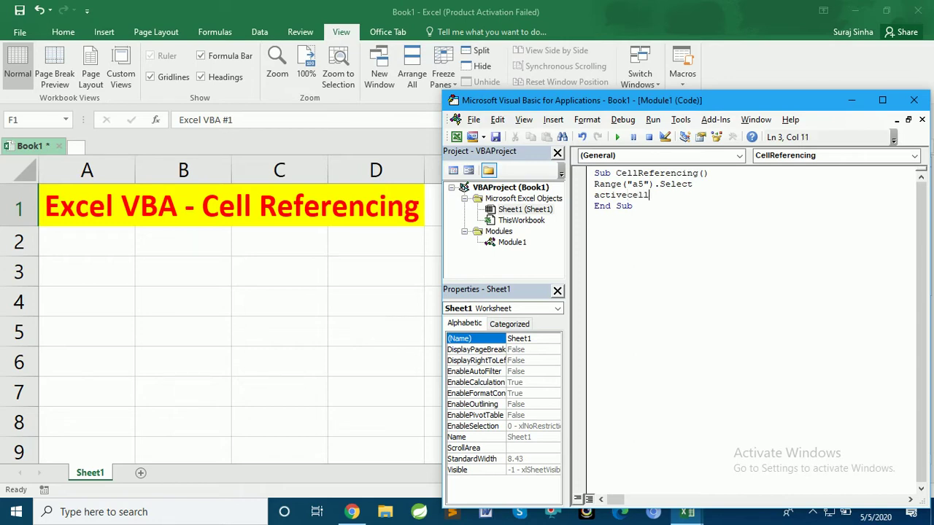
{"action": "type", "text": ".for"}
{"action": "key", "text": "Down"}
{"action": "key", "text": "Down"}
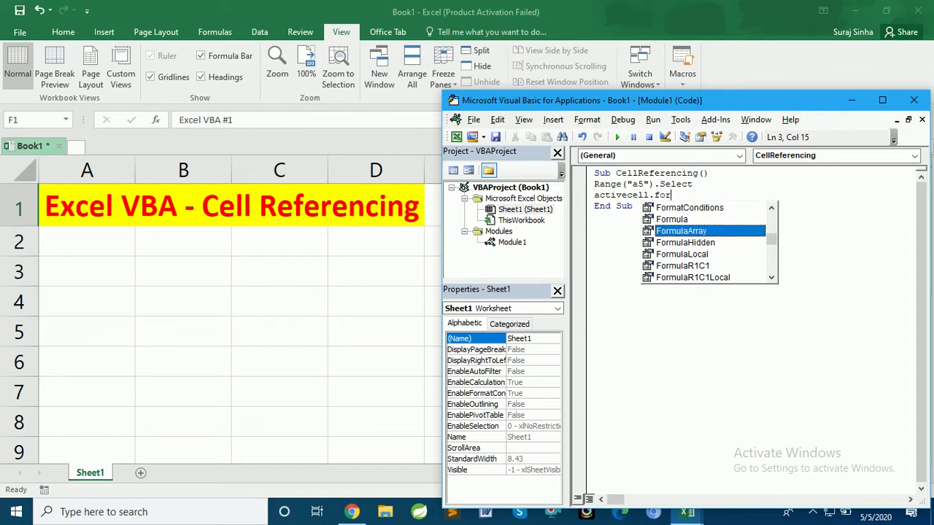
{"action": "key", "text": "Down"}
{"action": "key", "text": "Down"}
{"action": "key", "text": "Down"}
{"action": "type", "text": "="}
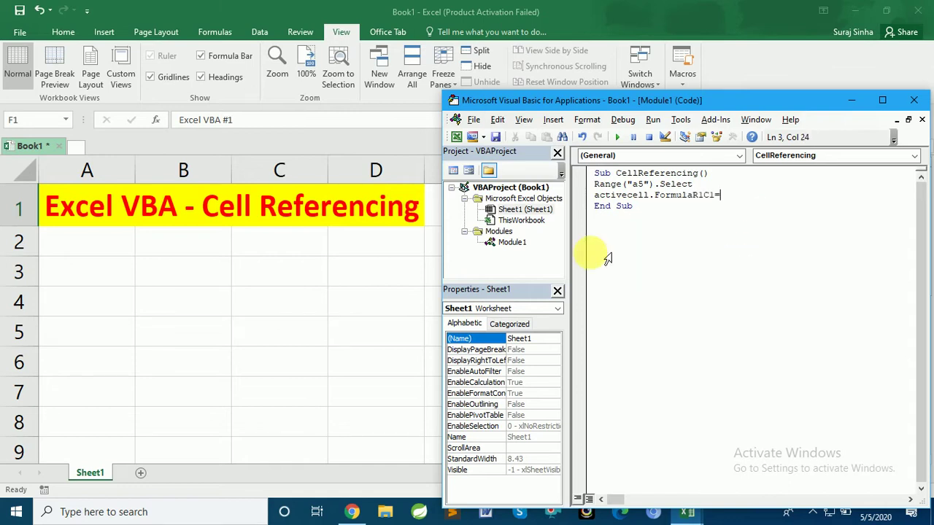
{"action": "type", "text": "\"Dhon"}
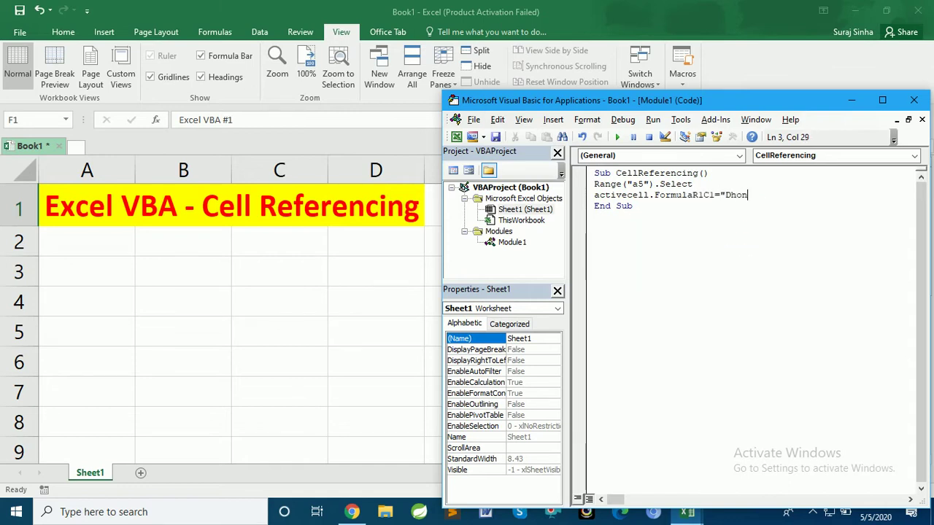
{"action": "type", "text": "i\""}
Insert a 'Way-1 comment line directly under the Sub CellReferencing line
{"action": "left_click", "coordinate": [710, 173]}
{"action": "key", "text": "Return"}
{"action": "key", "text": "Return"}
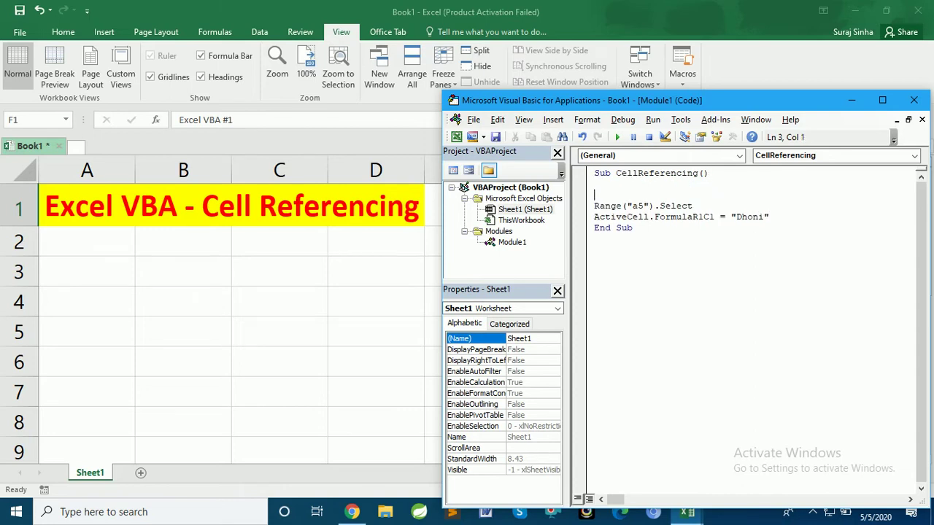
{"action": "type", "text": "'Way-1"}
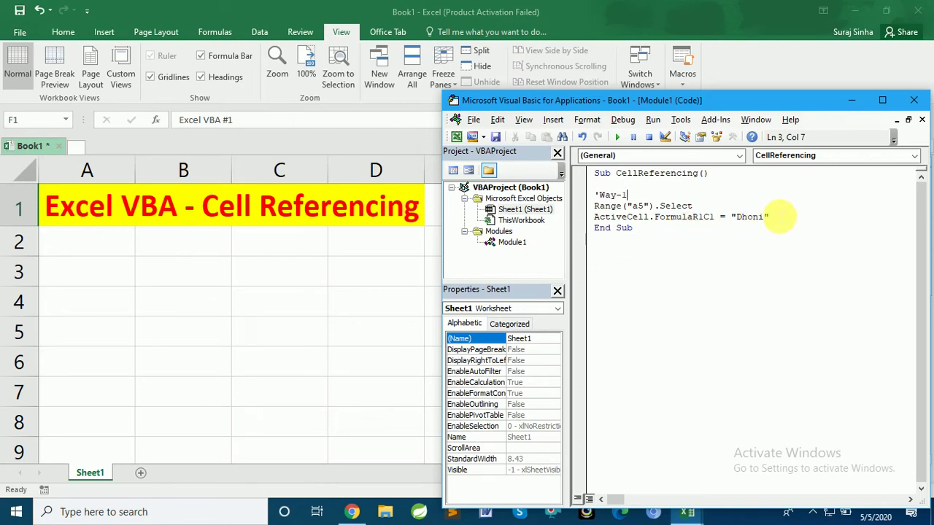
{"action": "left_click", "coordinate": [779, 209]}
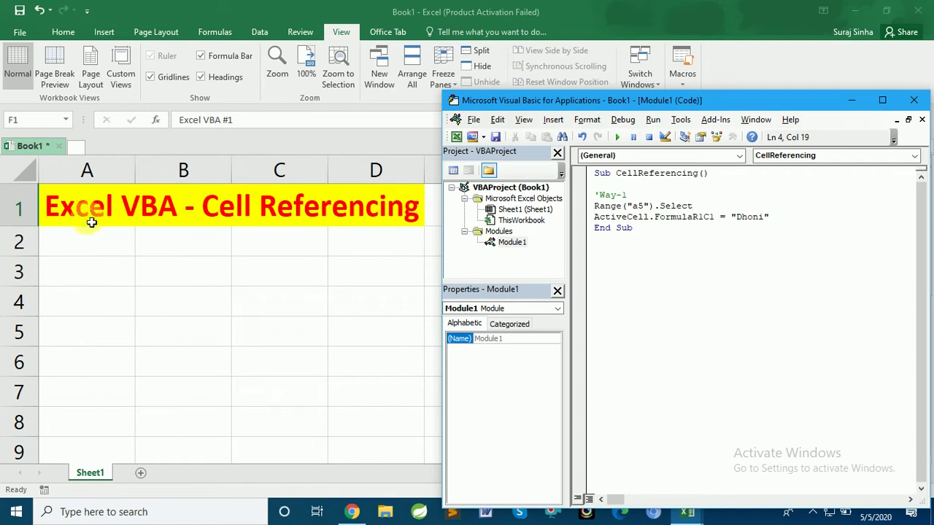
Run CellReferencing so A5 shows Dhoni, then add a new line below the Way-1 code
{"action": "left_click", "coordinate": [85, 328]}
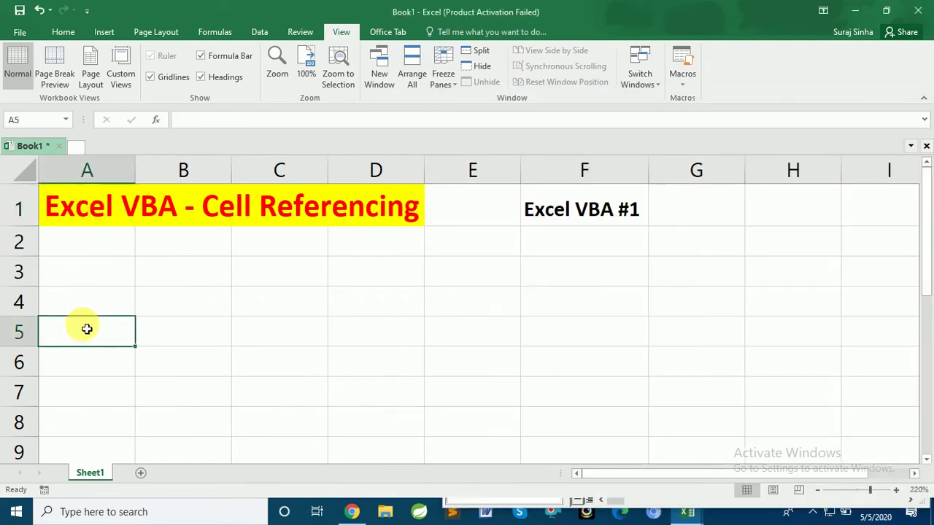
{"action": "key", "text": "alt+F11"}
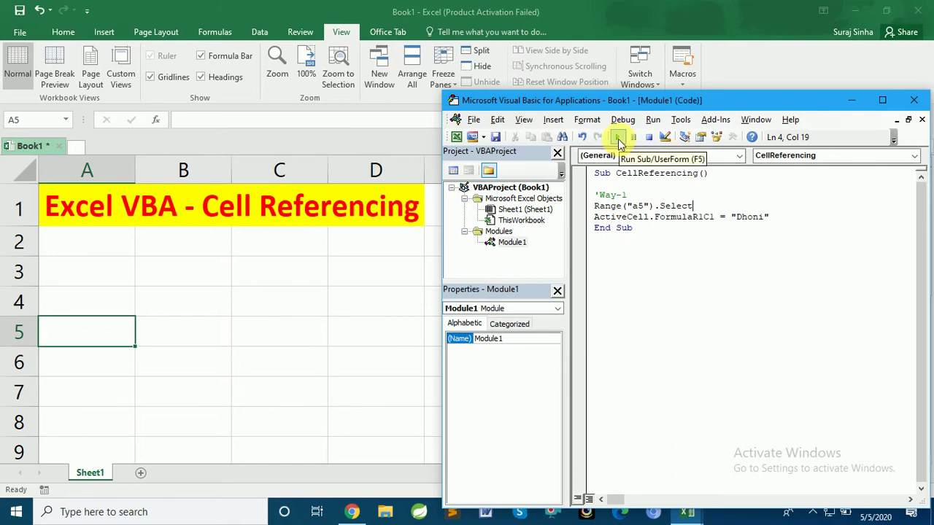
{"action": "left_click", "coordinate": [618, 139]}
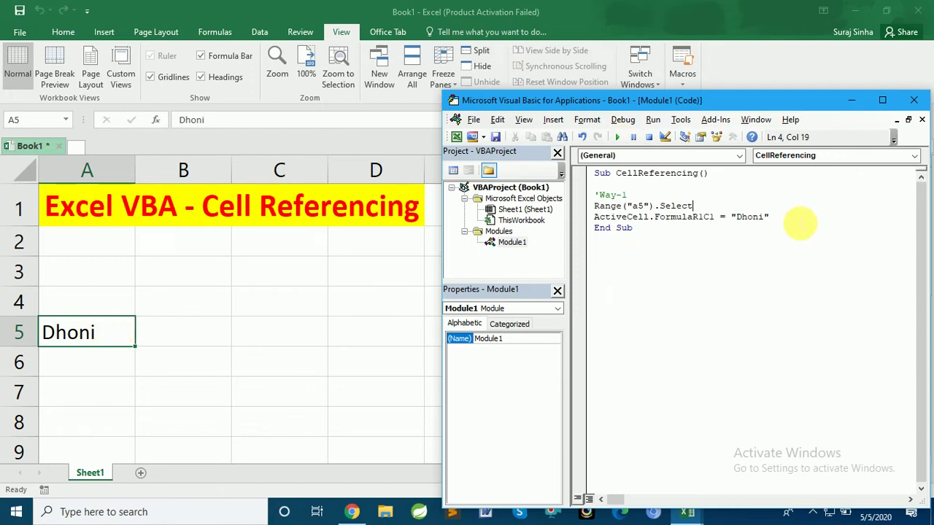
{"action": "left_click", "coordinate": [771, 217]}
{"action": "key", "text": "Return"}
Add a 'Way-2 comment and a copied Range line changed to select B2
{"action": "key", "text": "Return"}
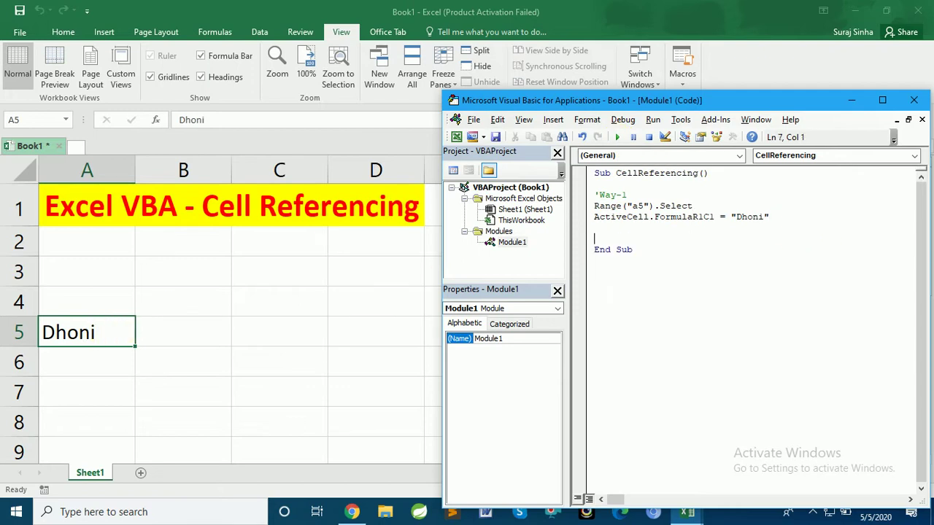
{"action": "type", "text": "'Way-2"}
{"action": "key", "text": "Return"}
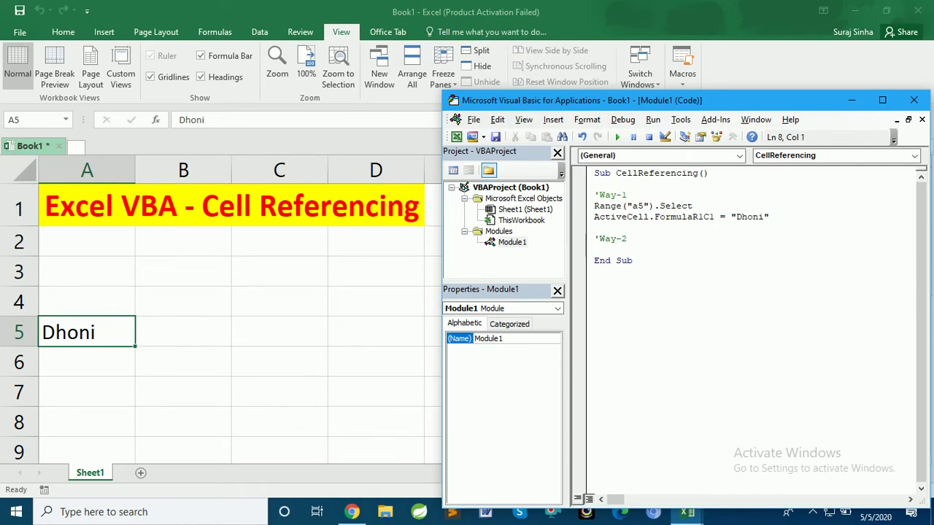
{"action": "left_click", "coordinate": [594, 238]}
{"action": "key", "text": "Up"}
{"action": "key", "text": "Up"}
{"action": "key", "text": "Up"}
{"action": "key", "text": "shift+End"}
{"action": "key", "text": "ctrl+c"}
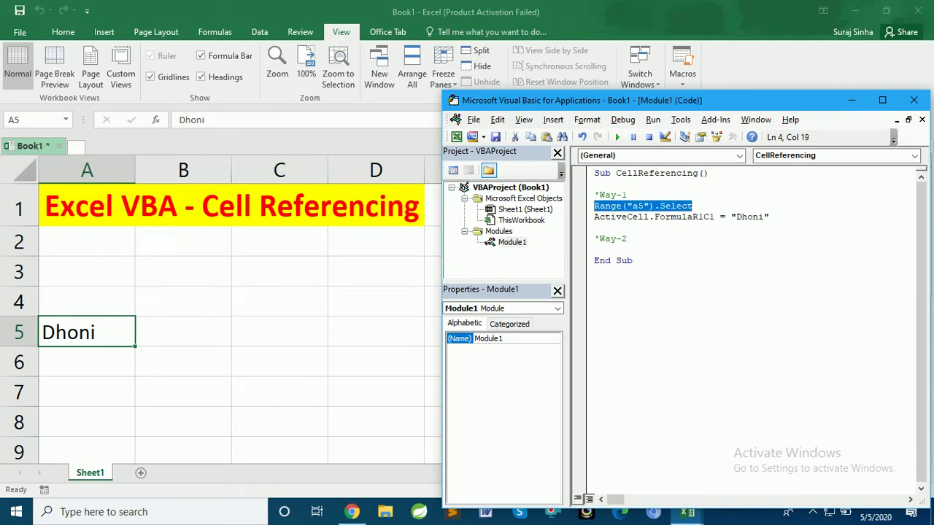
{"action": "key", "text": "Down"}
{"action": "key", "text": "Down"}
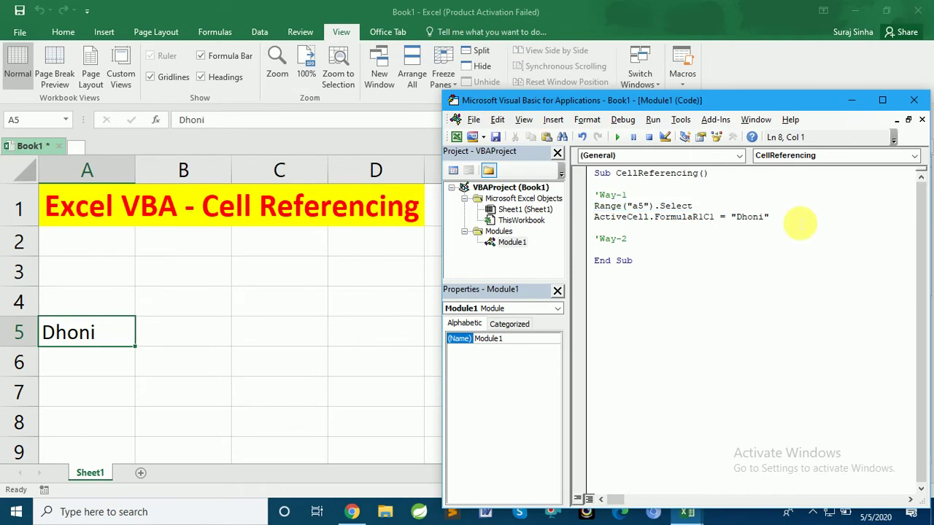
{"action": "key", "text": "ctrl+v"}
{"action": "key", "text": "Left"}
{"action": "key", "text": "Left"}
{"action": "key", "text": "Left"}
{"action": "key", "text": "Left"}
{"action": "key", "text": "BackSpace"}
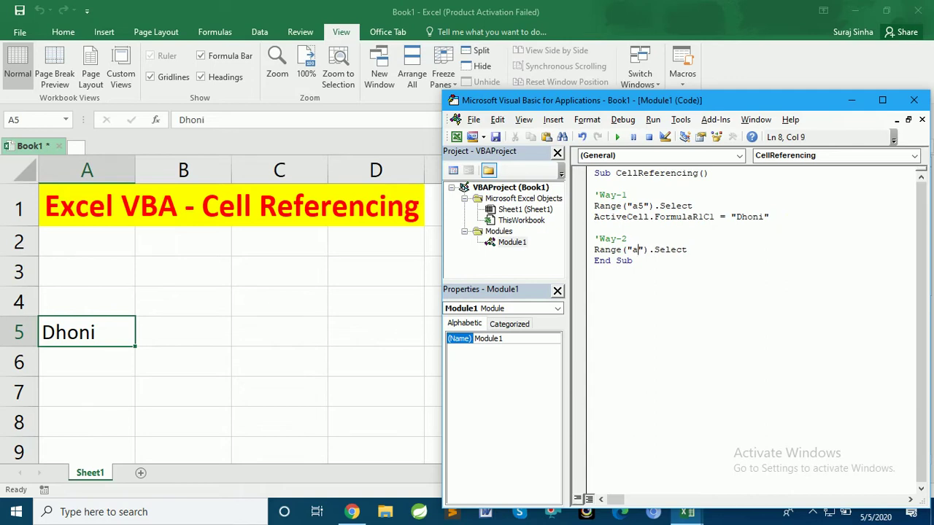
{"action": "key", "text": "BackSpace"}
{"action": "key", "text": "BackSpace"}
{"action": "type", "text": "\"B"}
{"action": "type", "text": "2"}
Add ActiveCell.Value = 1200 and run the macro so B2 shows 1200
{"action": "key", "text": "End"}
{"action": "key", "text": "Return"}
{"action": "type", "text": "a"}
{"action": "type", "text": "ve"}
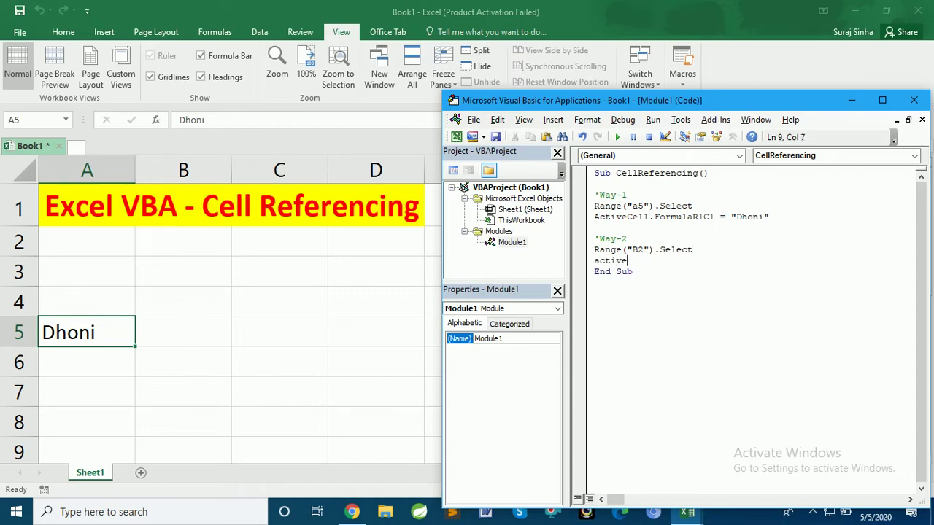
{"action": "type", "text": "cell.va"}
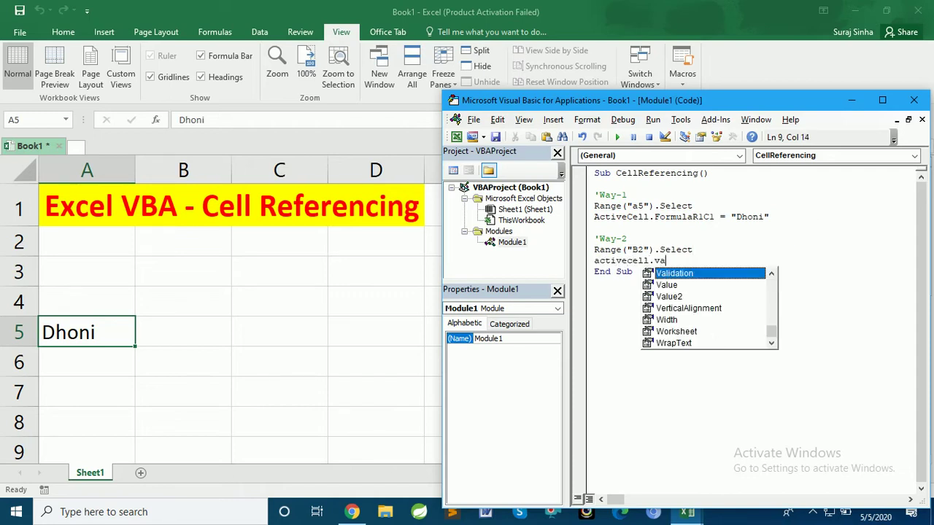
{"action": "key", "text": "Down"}
{"action": "type", "text": "= 120"}
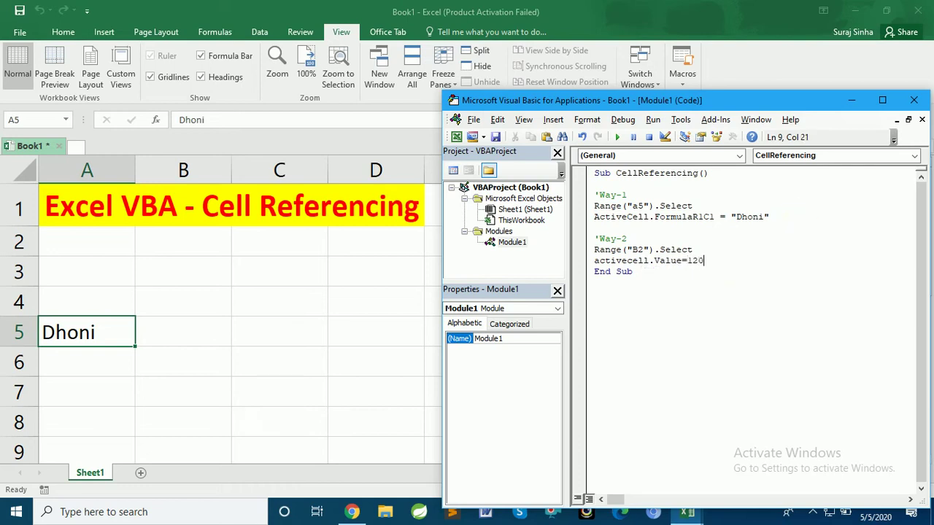
{"action": "type", "text": "0"}
{"action": "key", "text": "Return"}
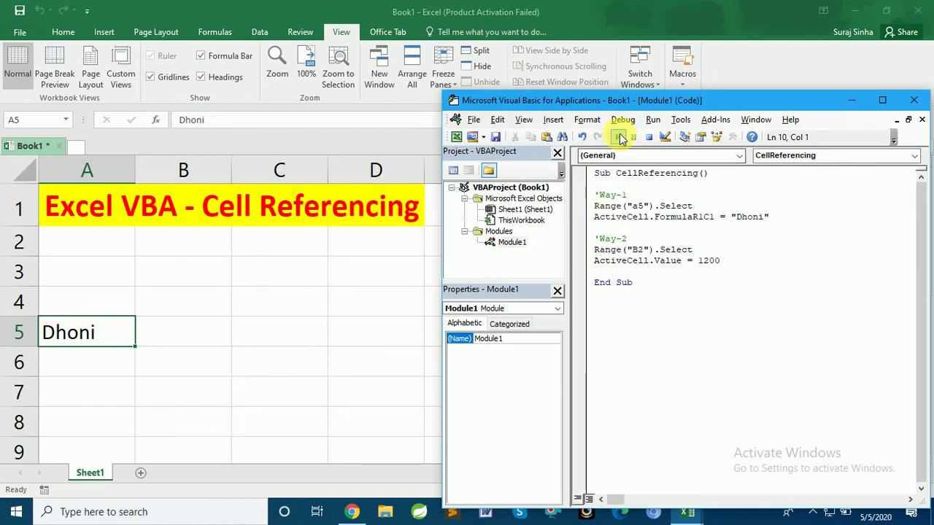
{"action": "left_click", "coordinate": [618, 138]}
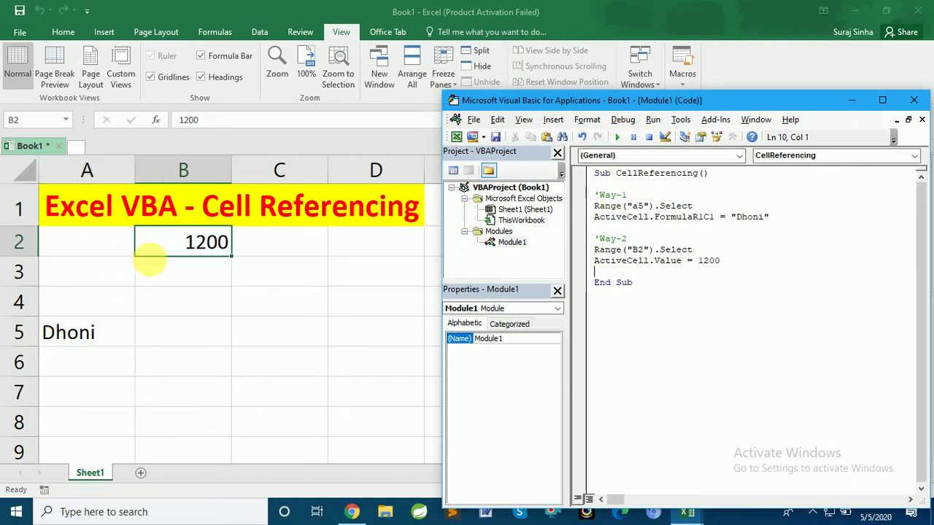
Add a 'Way-3 comment with [c4] = True and run the macro to put TRUE in C4
{"action": "key", "text": "Return"}
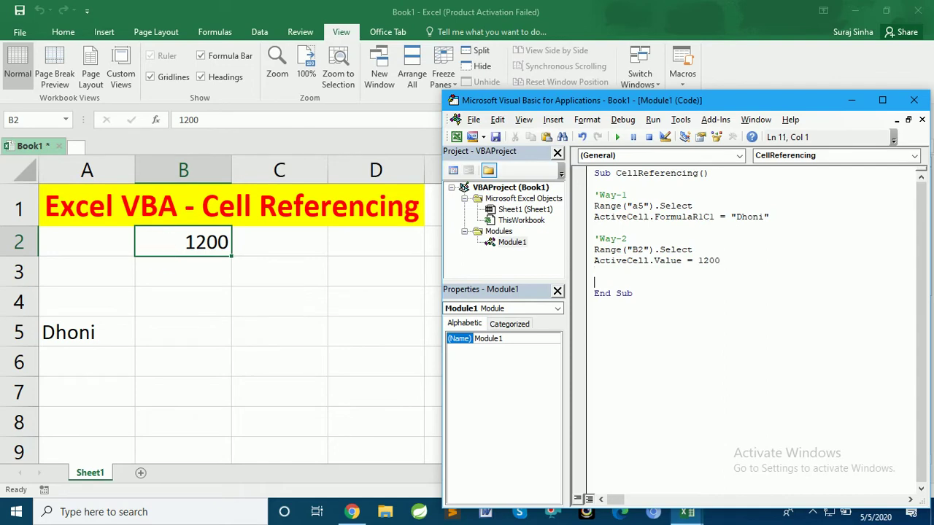
{"action": "type", "text": "'Way-"}
{"action": "type", "text": "3"}
{"action": "key", "text": "Return"}
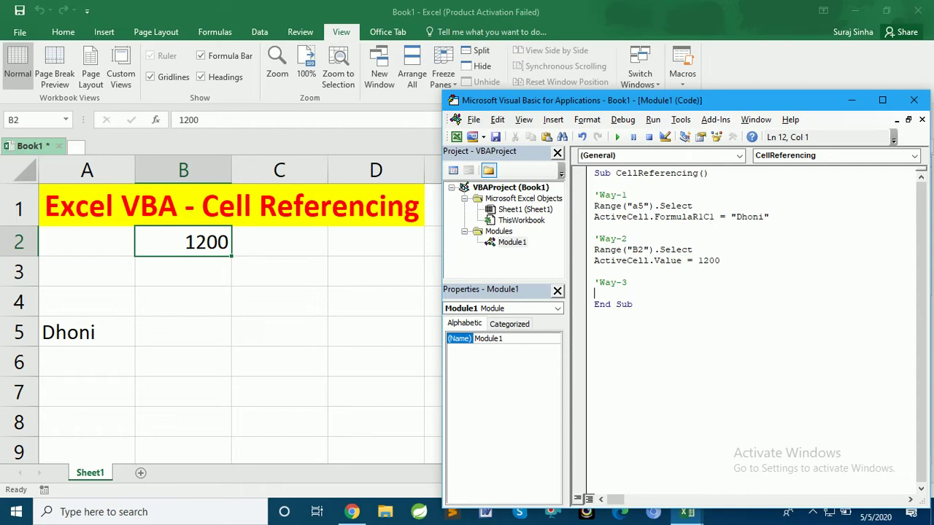
{"action": "type", "text": "["}
{"action": "type", "text": "c"}
{"action": "type", "text": "4"}
{"action": "type", "text": "]="}
{"action": "type", "text": "\""}
{"action": "key", "text": "BackSpace"}
{"action": "type", "text": "True"}
{"action": "key", "text": "Return"}
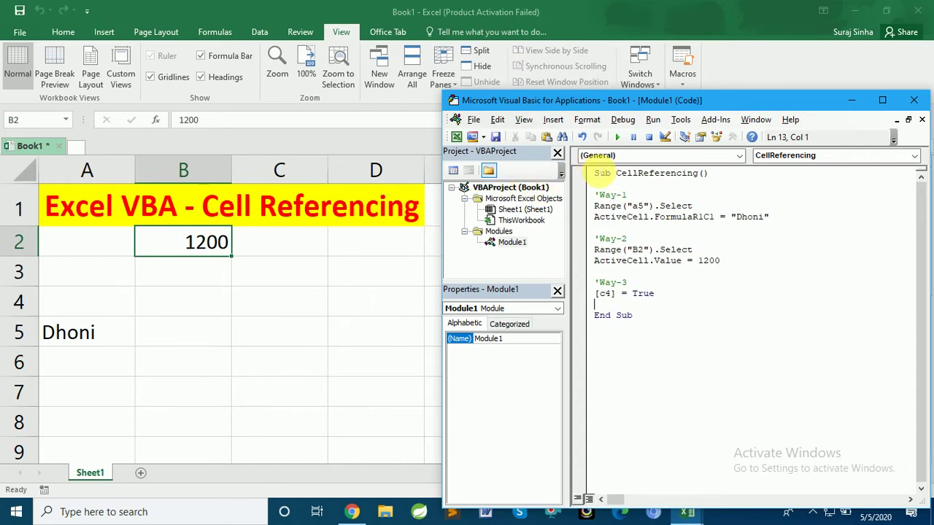
{"action": "left_click", "coordinate": [618, 139]}
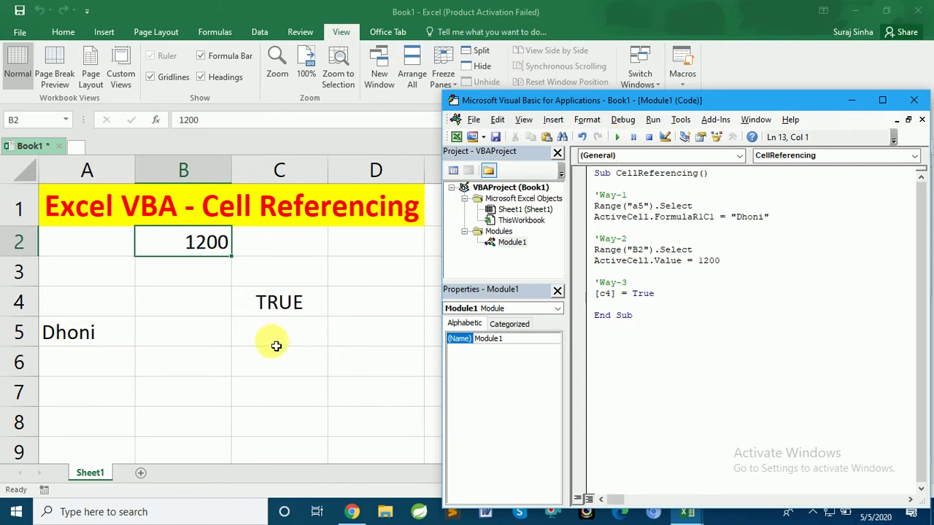
Add a 'Way-4 comment with [c7].Value = False and run it to put FALSE in C7
{"action": "key", "text": "Return"}
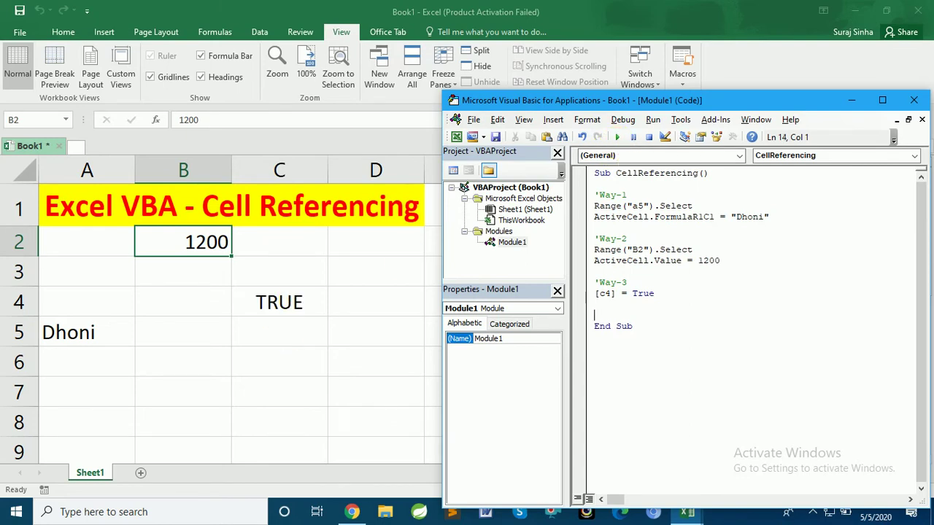
{"action": "type", "text": "'"}
{"action": "type", "text": "Way-"}
{"action": "type", "text": "4"}
{"action": "key", "text": "Return"}
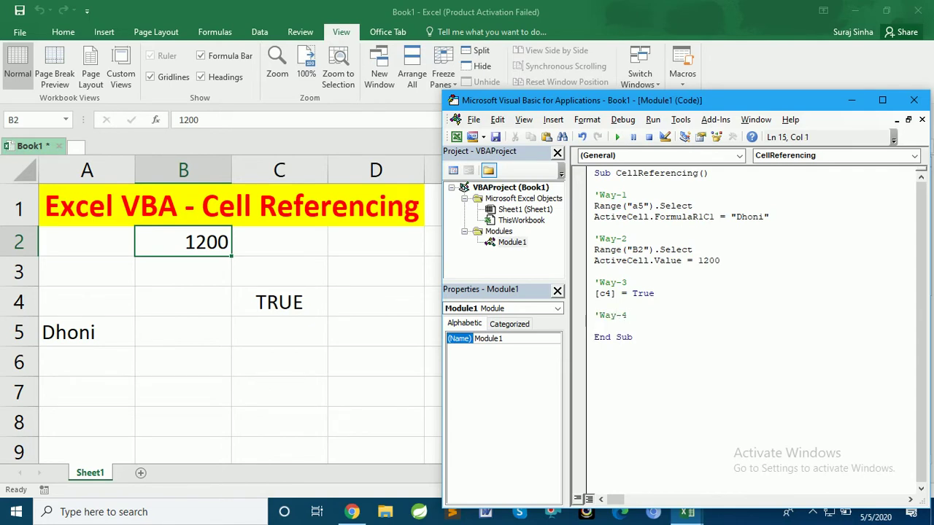
{"action": "type", "text": "[c"}
{"action": "type", "text": "7]."}
{"action": "type", "text": "value="}
{"action": "type", "text": "false"}
{"action": "key", "text": "Return"}
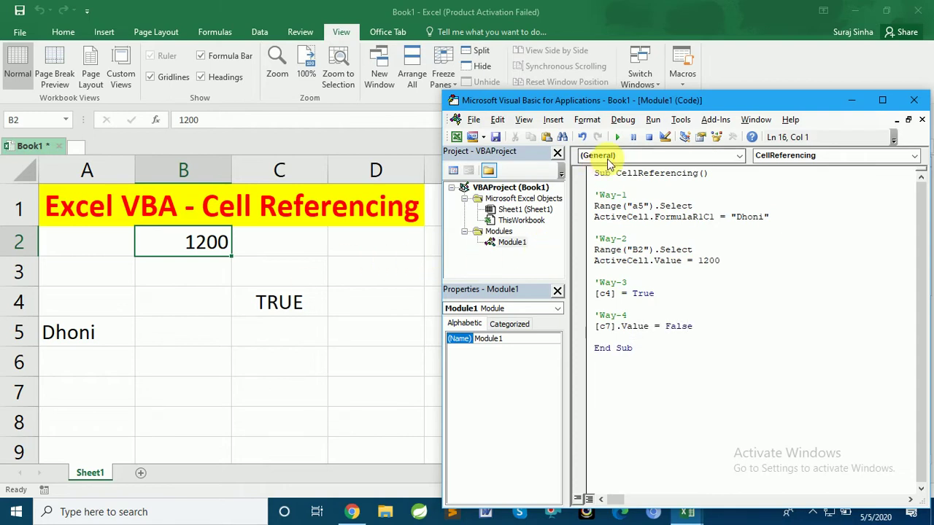
{"action": "left_click", "coordinate": [617, 137]}
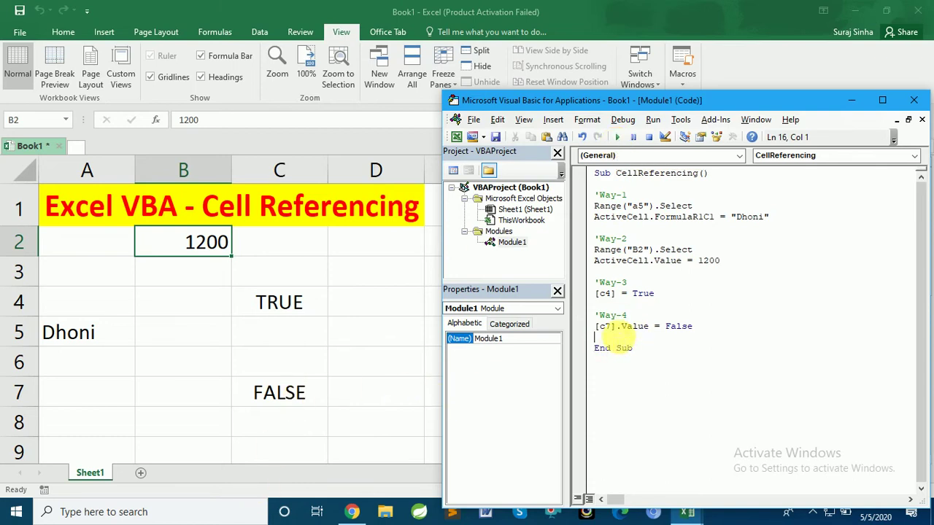
{"action": "key", "text": "Return"}
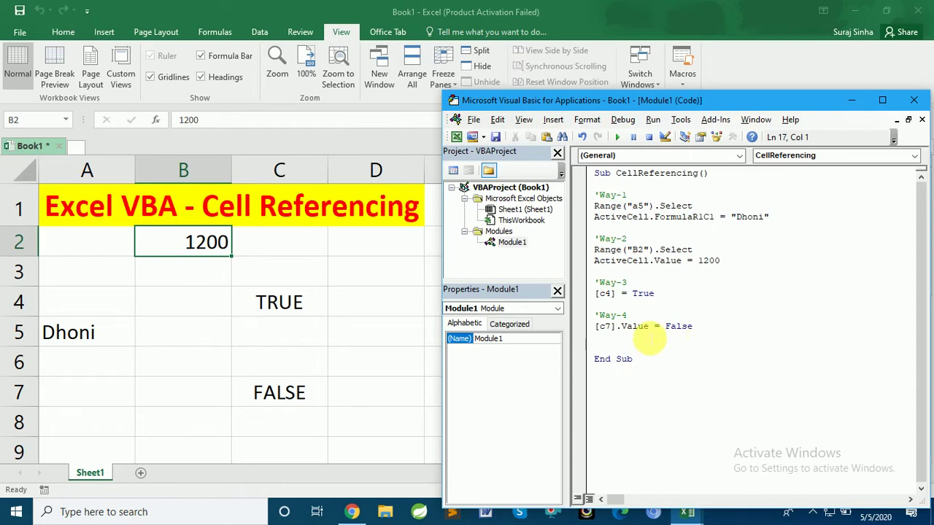
Add a 'Way-5 comment with [a2:a4] = "Cybotech" and run it to fill A2:A4
{"action": "type", "text": "'Way-"}
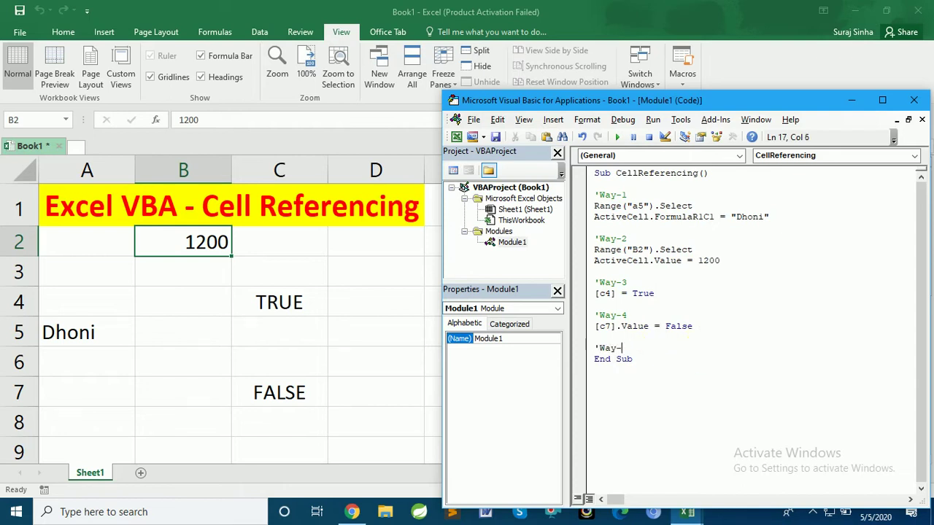
{"action": "type", "text": "5"}
{"action": "key", "text": "Return"}
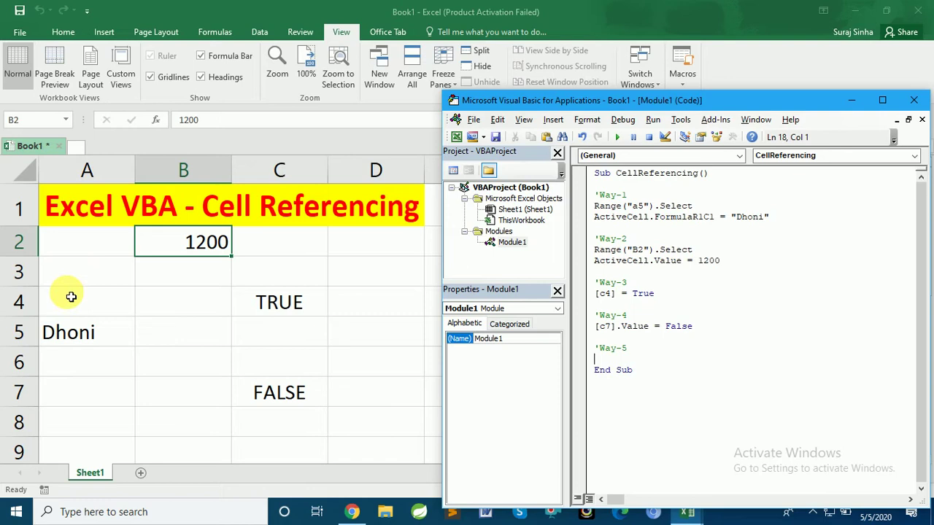
{"action": "type", "text": "["}
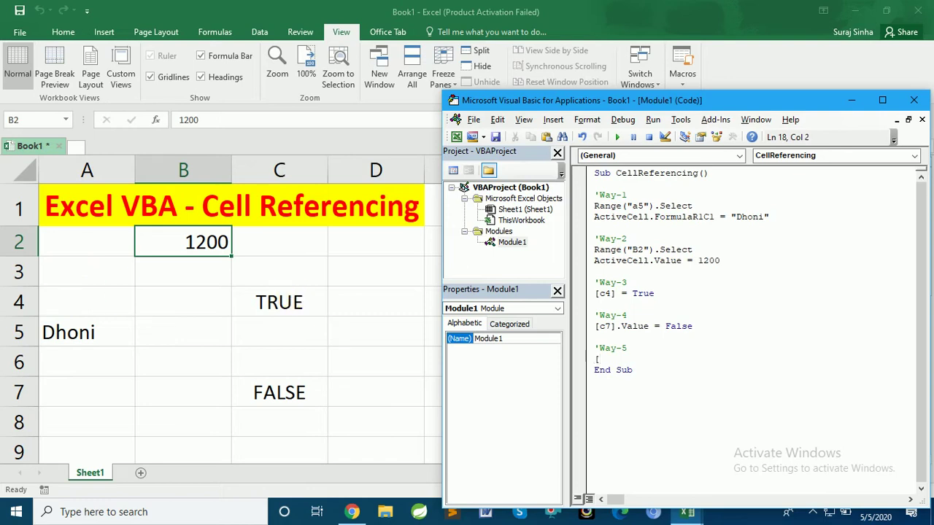
{"action": "type", "text": "a"}
{"action": "type", "text": "2:"}
{"action": "type", "text": "a4]"}
{"action": "type", "text": "="}
{"action": "type", "text": "\"C"}
{"action": "type", "text": "ybotech\""}
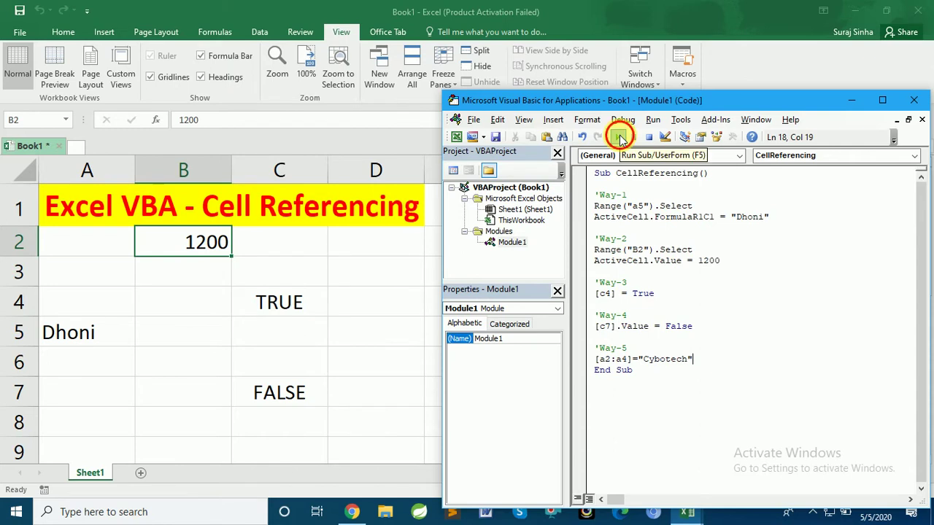
{"action": "left_click", "coordinate": [618, 137]}
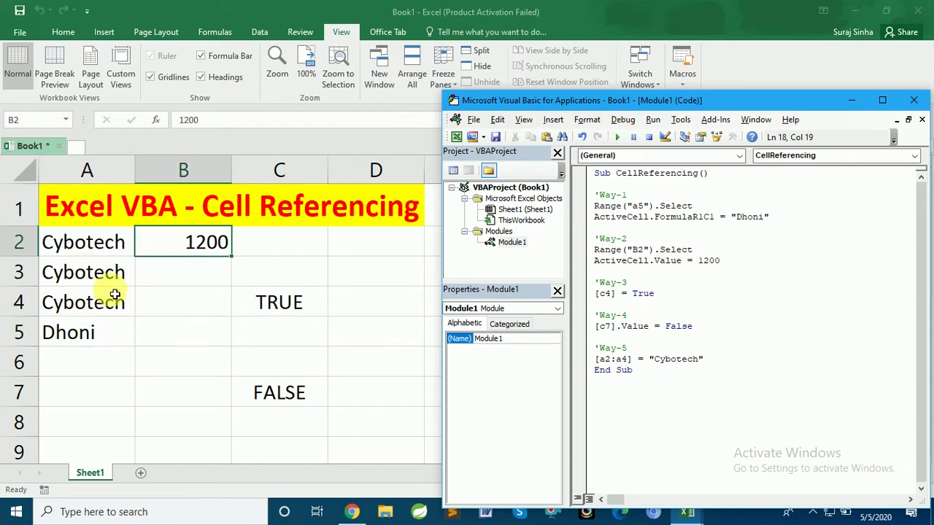
{"action": "key", "text": "End"}
Add a 'Way-6 line [c2:c3].Value = "Subscribe", correcting c1 to c2, and run it
{"action": "key", "text": "Return"}
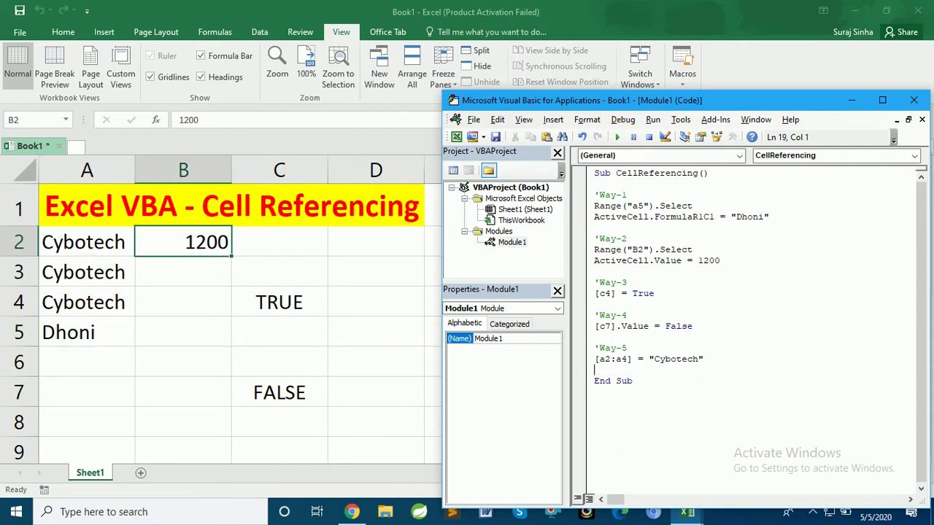
{"action": "key", "text": "Return"}
{"action": "type", "text": "'Way"}
{"action": "type", "text": "-6"}
{"action": "key", "text": "Return"}
{"action": "type", "text": "["}
{"action": "type", "text": "cl"}
{"action": "type", "text": "c3"}
{"action": "type", "text": "]"}
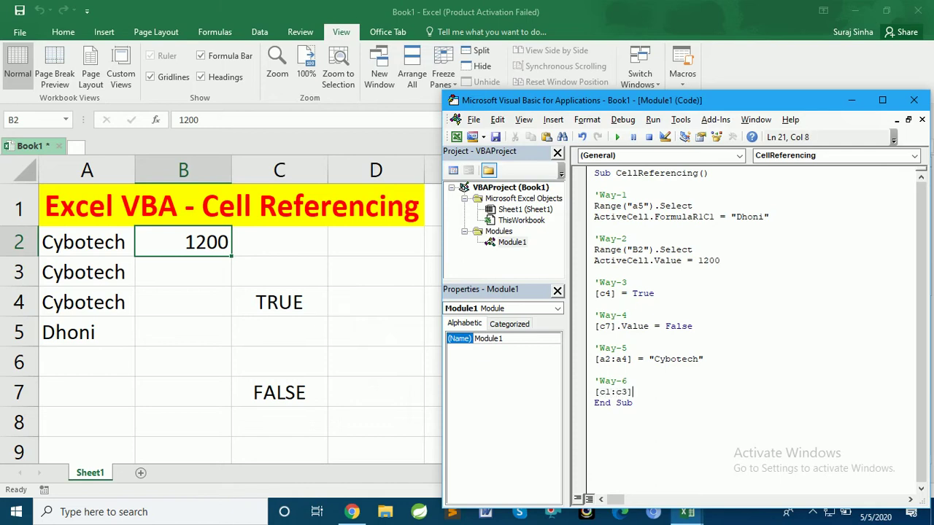
{"action": "type", "text": ".value"}
{"action": "type", "text": "=\"Sub"}
{"action": "type", "text": "scrib"}
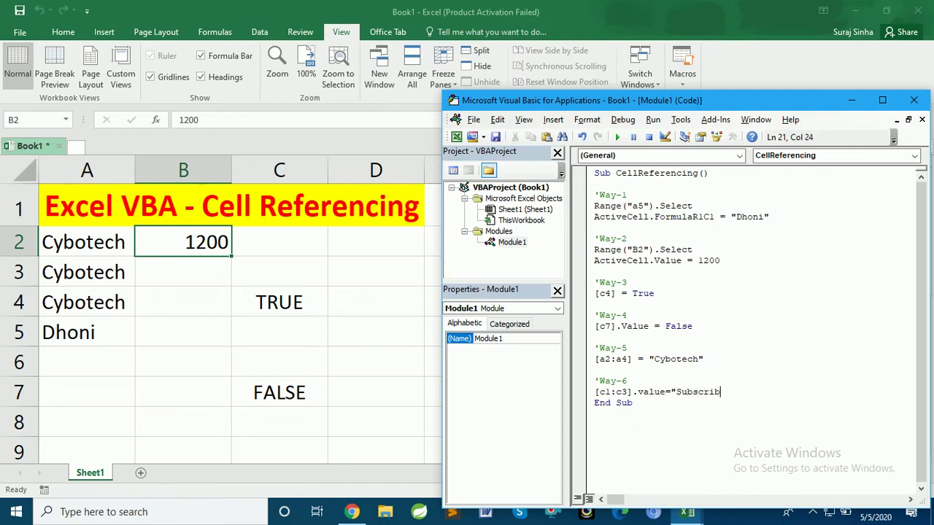
{"action": "type", "text": "e\""}
{"action": "key", "text": "Return"}
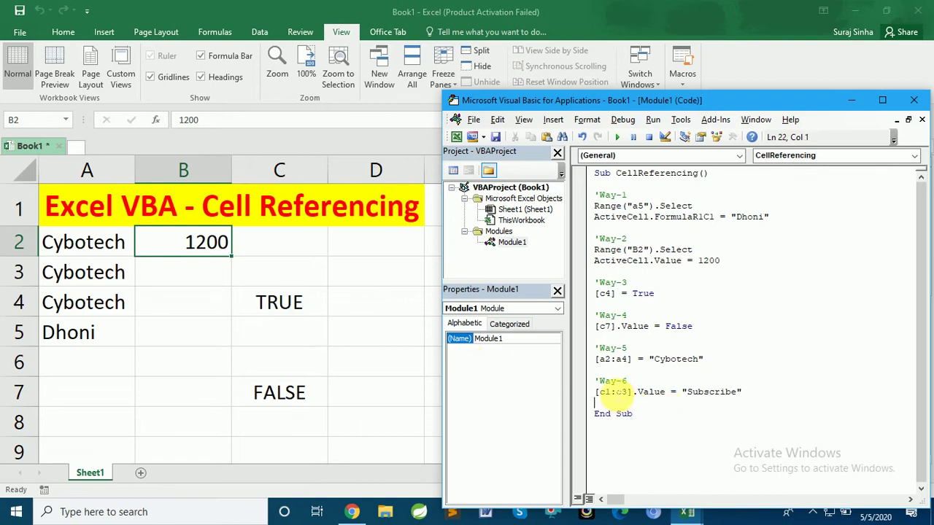
{"action": "key", "text": "BackSpace"}
{"action": "type", "text": "2"}
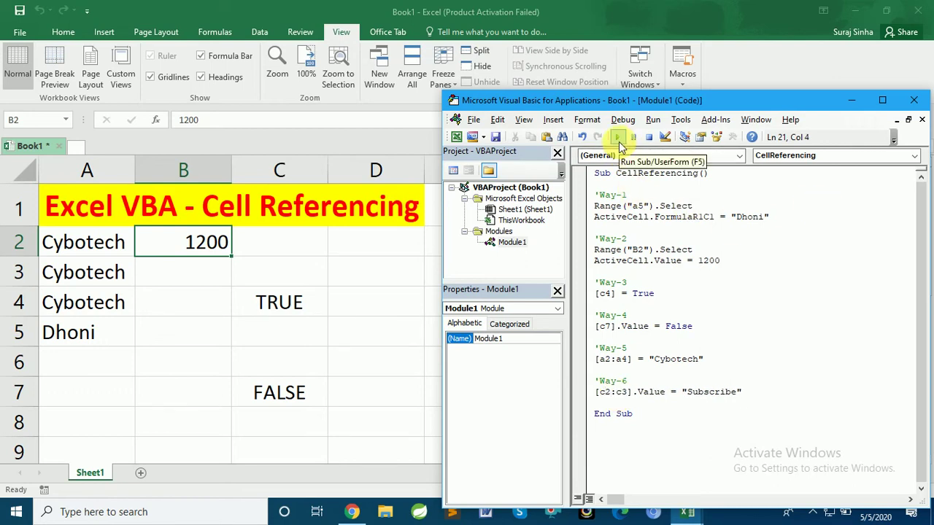
{"action": "left_click", "coordinate": [618, 139]}
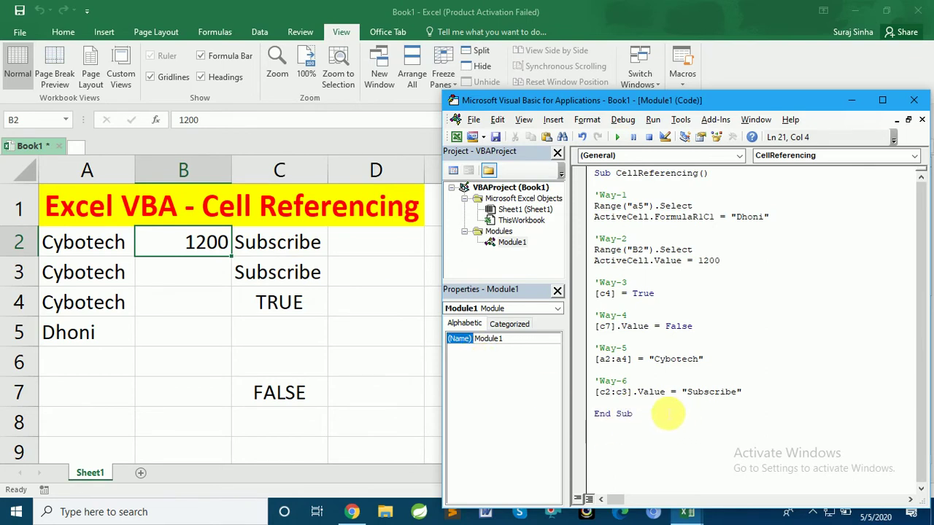
Add a 'Way-7 comment with Cells(7, 1) = "Mohan" and run the macro to fill A7
{"action": "key", "text": "Return"}
{"action": "type", "text": "'W"}
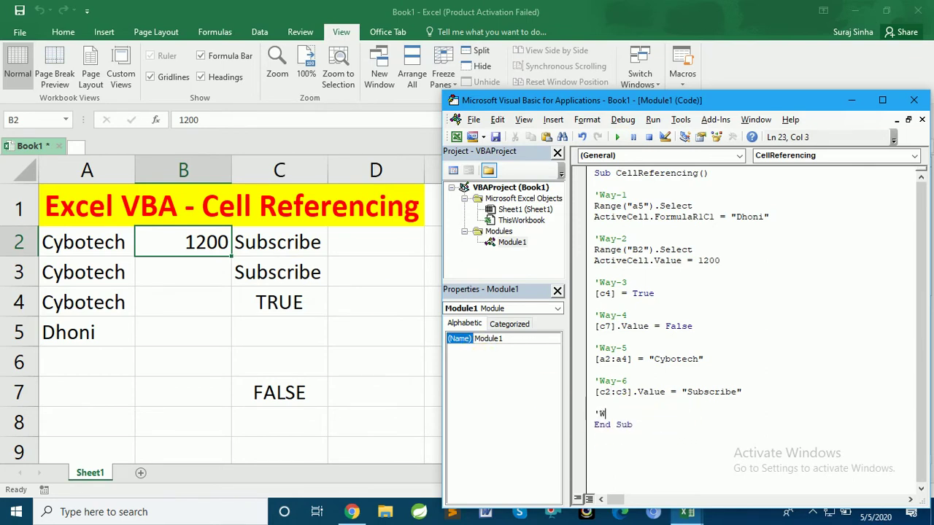
{"action": "type", "text": "ay-7"}
{"action": "key", "text": "Return"}
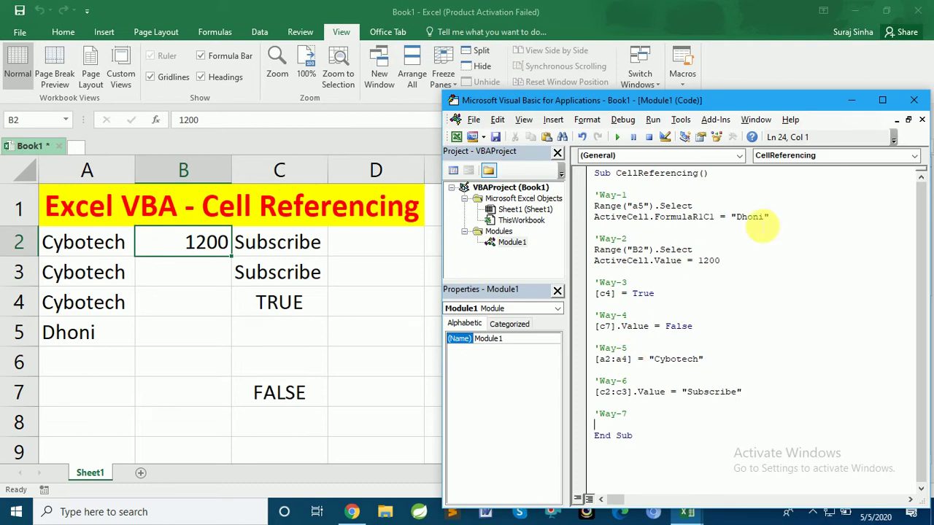
{"action": "type", "text": "c"}
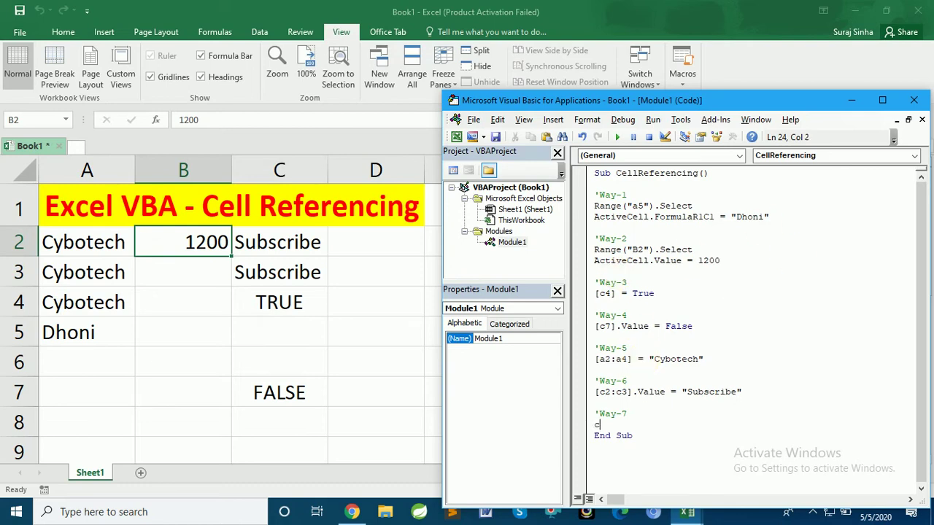
{"action": "type", "text": "ells("}
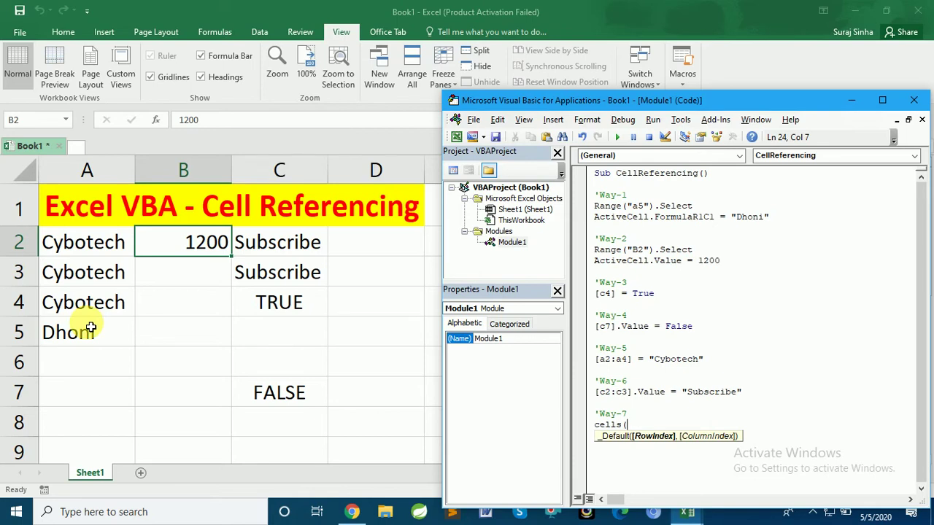
{"action": "type", "text": "7,"}
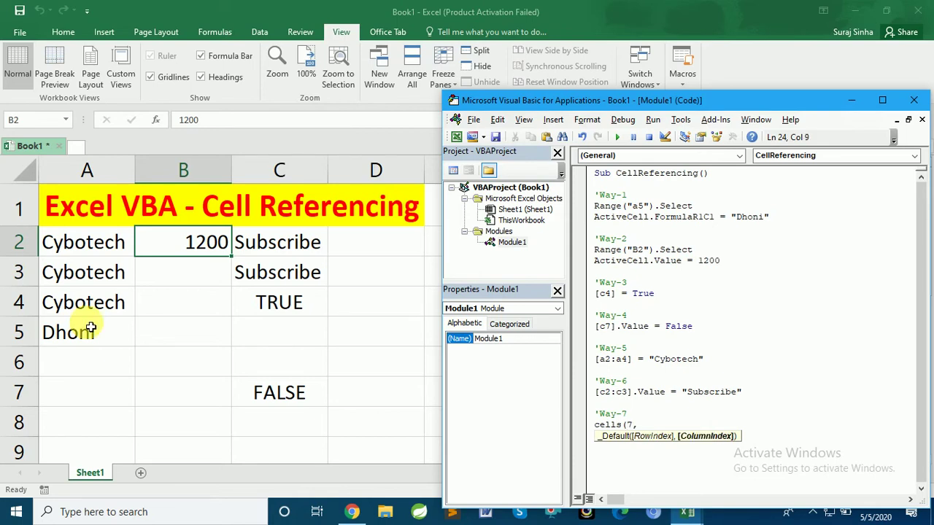
{"action": "type", "text": "1)"}
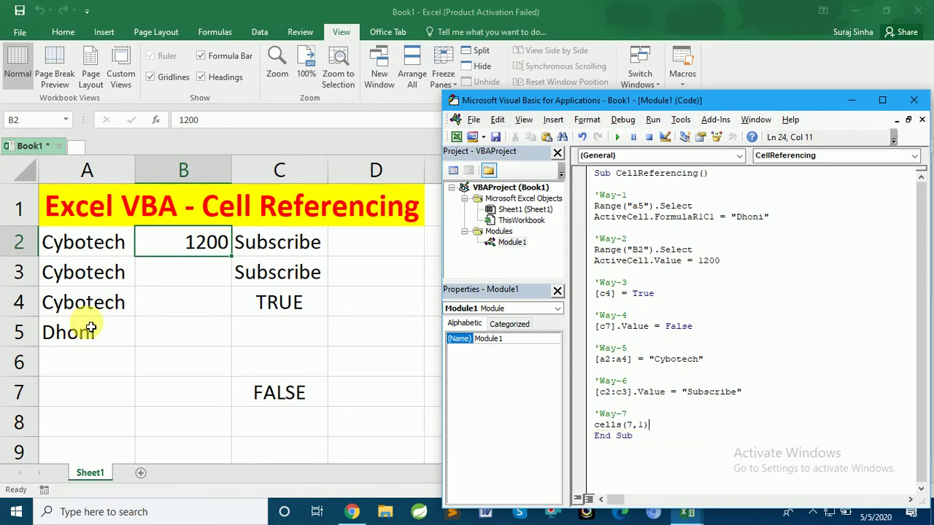
{"action": "type", "text": "="}
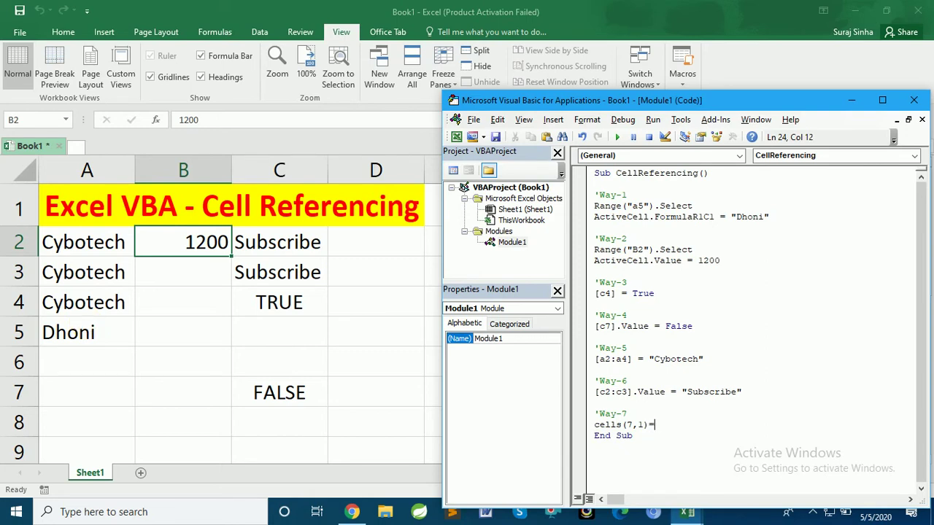
{"action": "type", "text": "\"Mo"}
{"action": "type", "text": "han\""}
{"action": "left_click", "coordinate": [616, 138]}
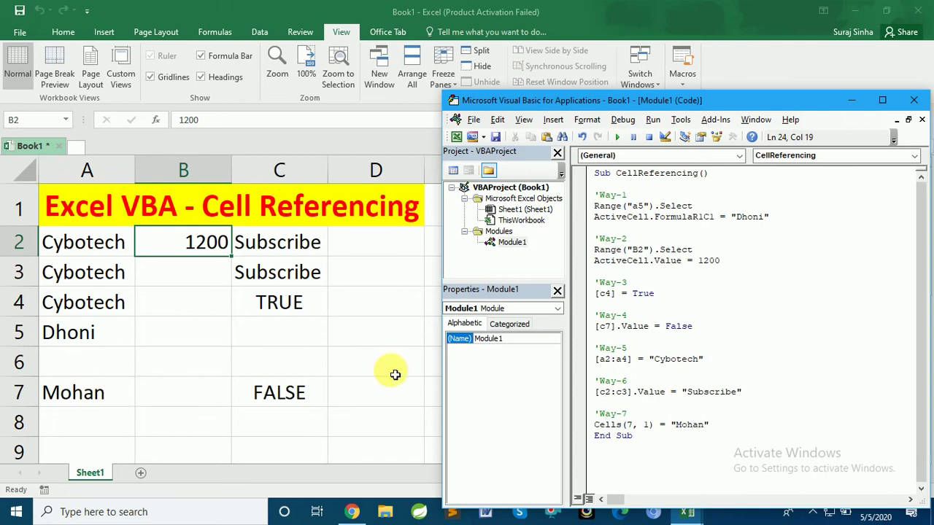
Add a 'Way-8 comment with Cells(2, 4).Value = "Mohan" and run the macro to fill D2
{"action": "key", "text": "End"}
{"action": "key", "text": "Return"}
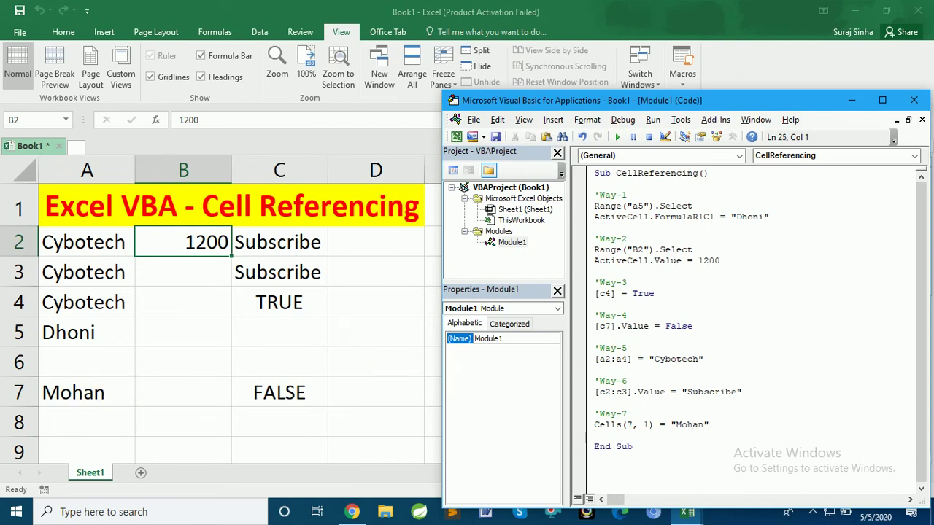
{"action": "key", "text": "Return"}
{"action": "type", "text": "'Way-"}
{"action": "type", "text": "8"}
{"action": "key", "text": "Return"}
{"action": "type", "text": "Cell"}
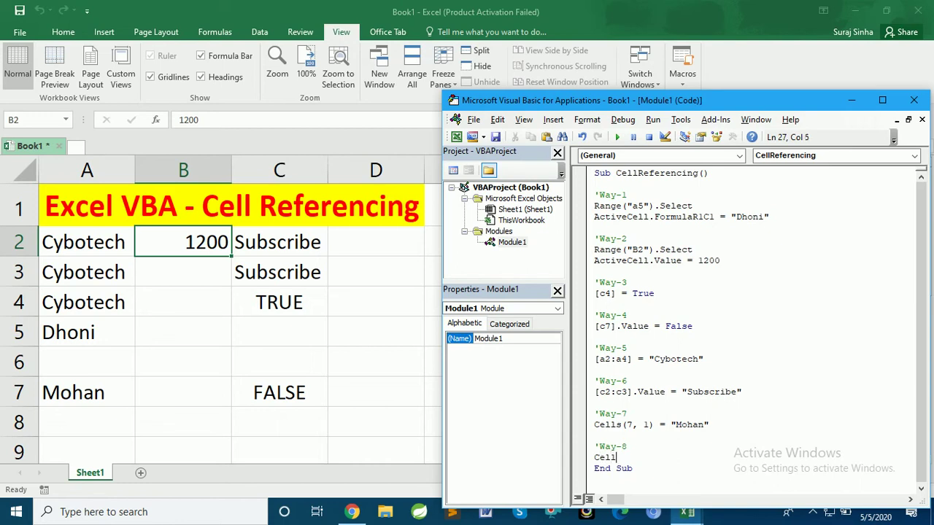
{"action": "type", "text": "s("}
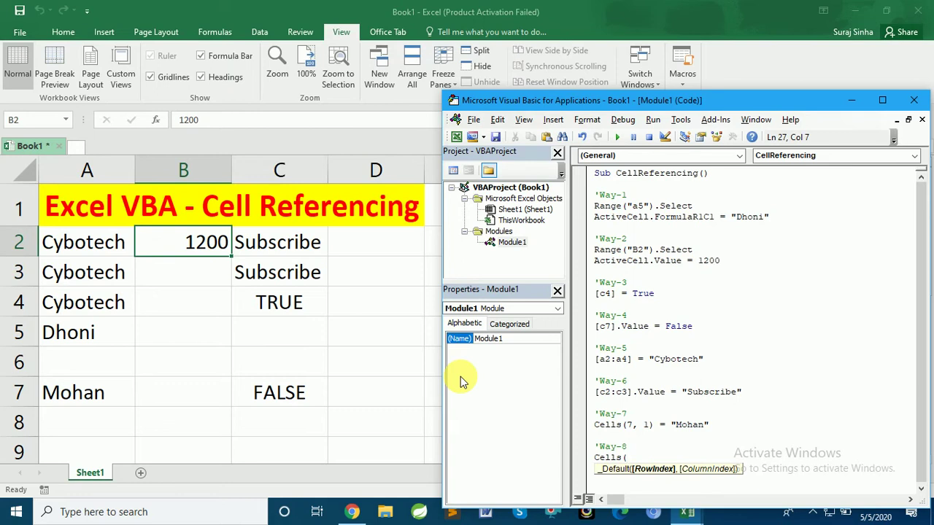
{"action": "type", "text": "2,"}
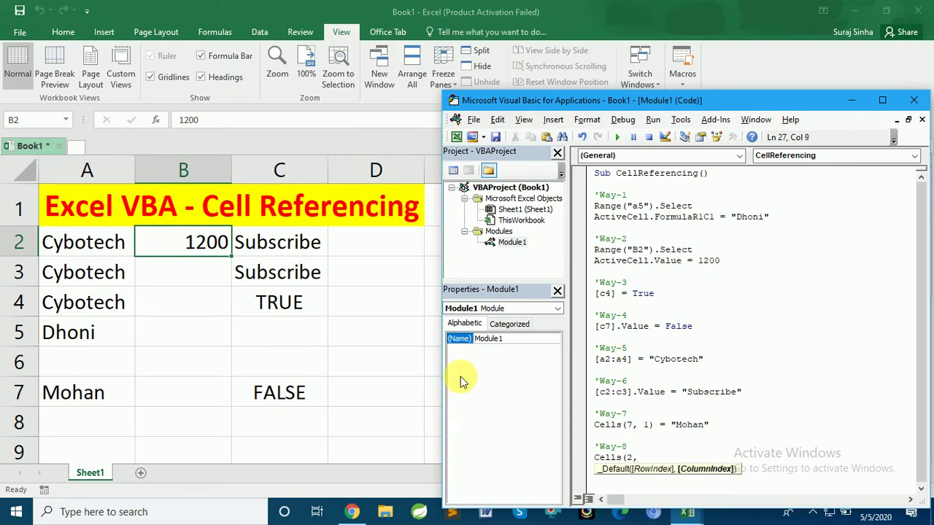
{"action": "type", "text": "4"}
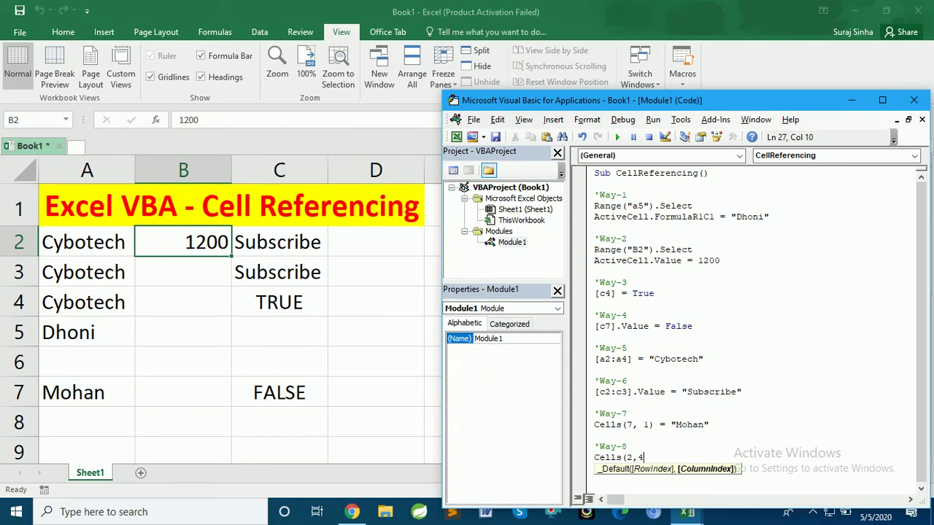
{"action": "type", "text": ").va"}
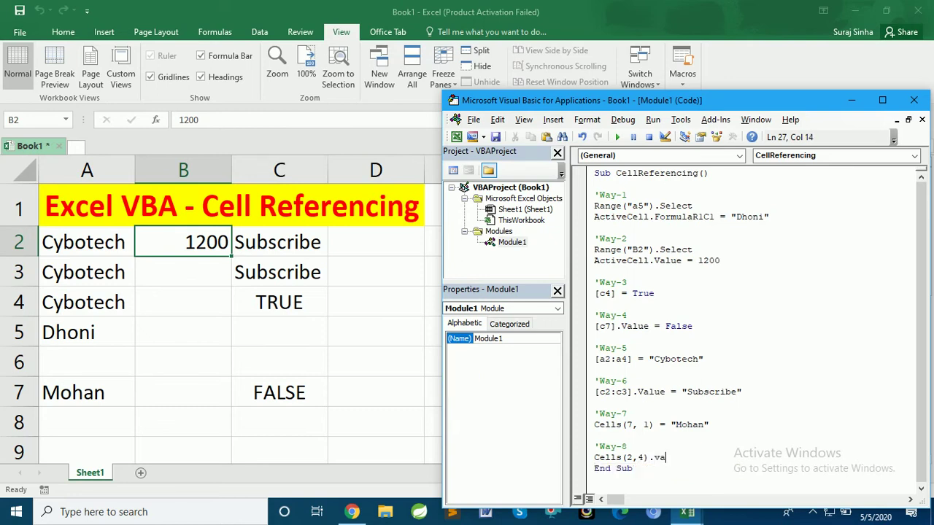
{"action": "type", "text": "lue=\""}
{"action": "type", "text": "Mohan"}
{"action": "type", "text": "\""}
{"action": "key", "text": "Return"}
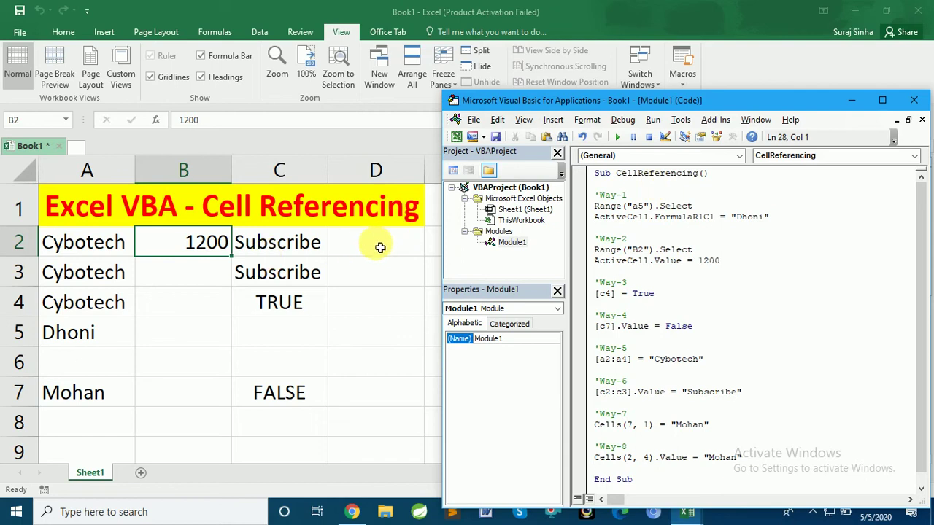
{"action": "left_click", "coordinate": [618, 138]}
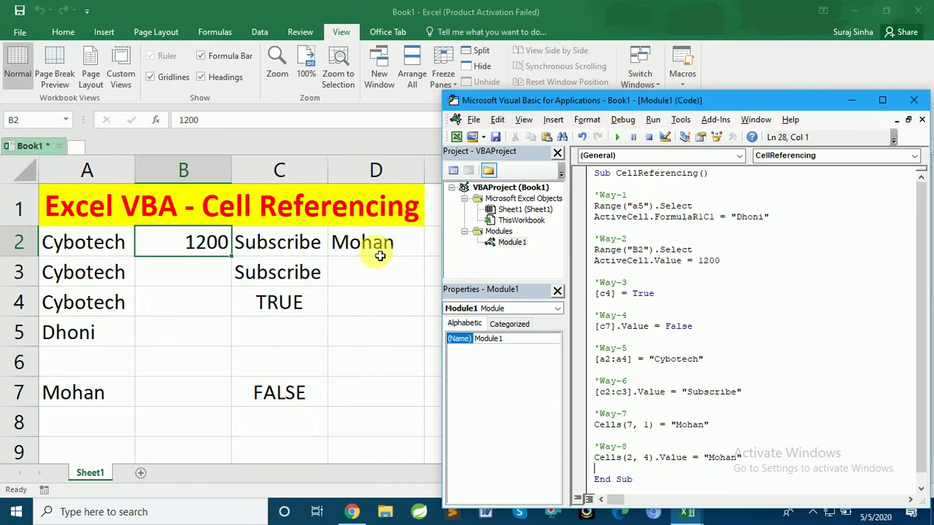
{"action": "key", "text": "Return"}
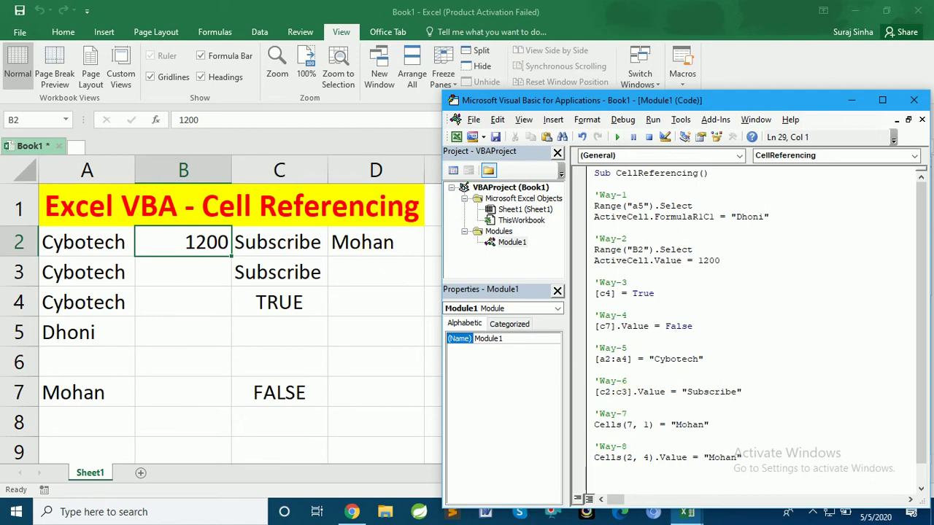
Add a 'Way-9 comment with Range("b4") = "VBA" and run the macro to fill B4
{"action": "type", "text": "'Way"}
{"action": "type", "text": "-9"}
{"action": "key", "text": "Return"}
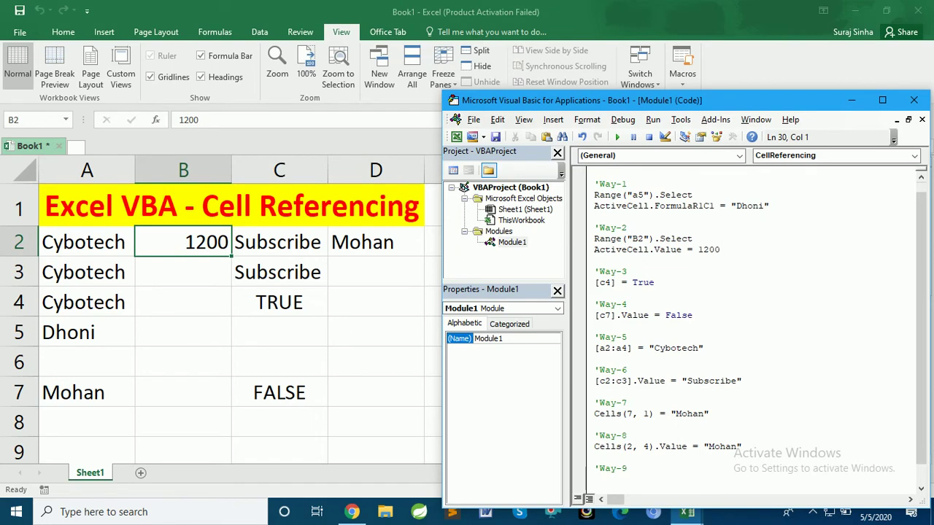
{"action": "type", "text": "range("}
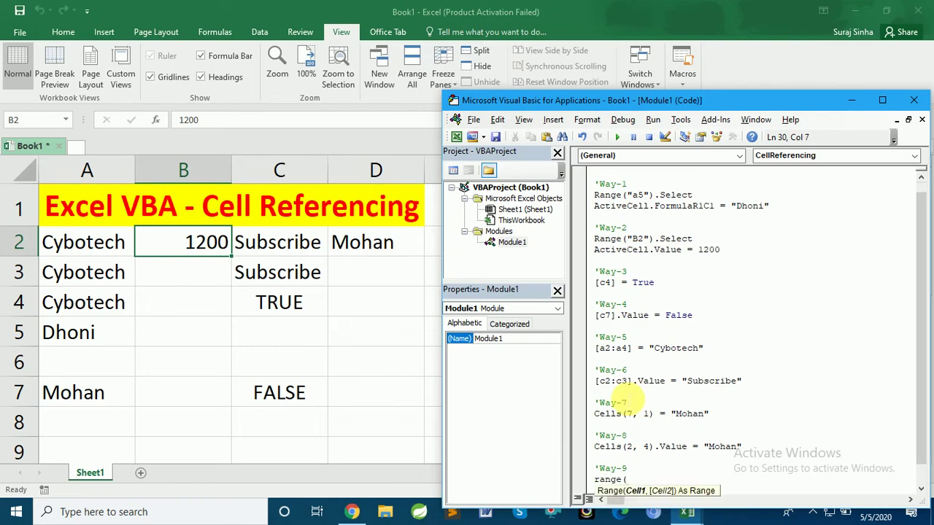
{"action": "type", "text": "\""}
{"action": "type", "text": "b4"}
{"action": "type", "text": "\")"}
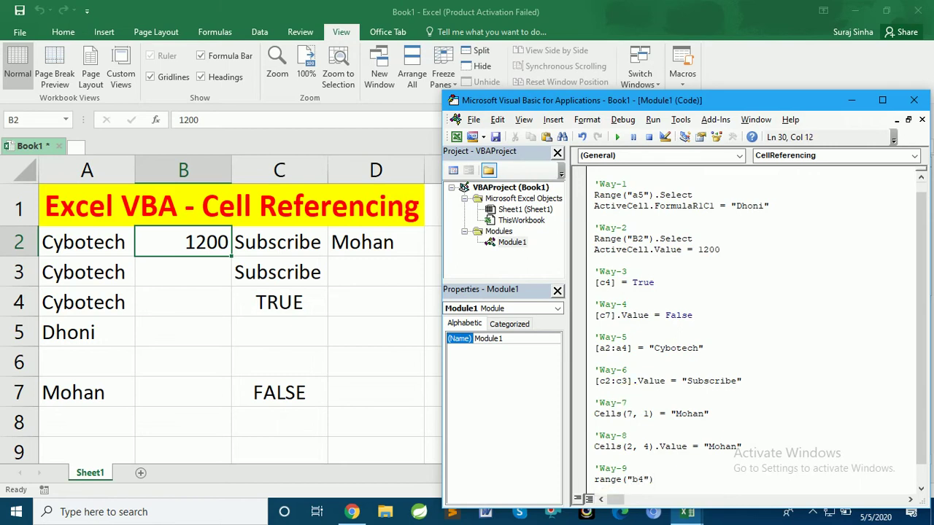
{"action": "type", "text": "="}
{"action": "type", "text": "\"V"}
{"action": "type", "text": "BA\""}
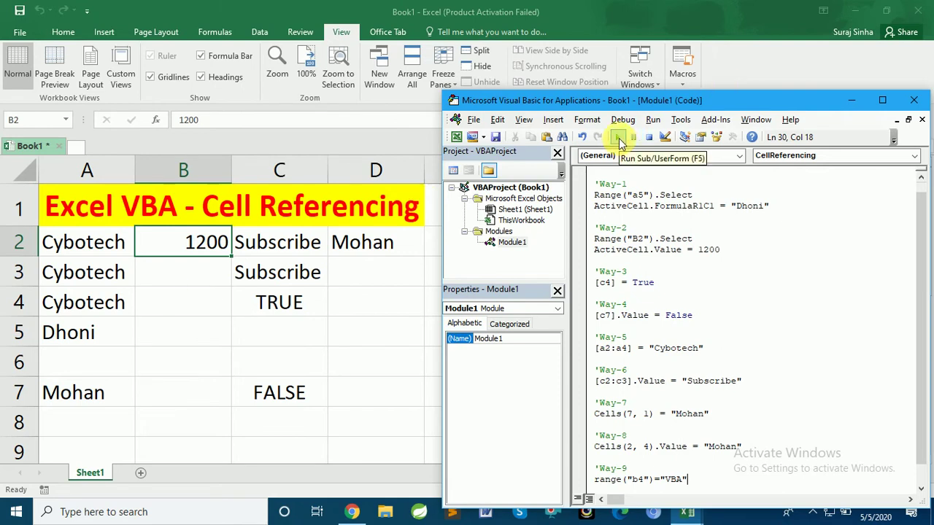
{"action": "left_click", "coordinate": [617, 139]}
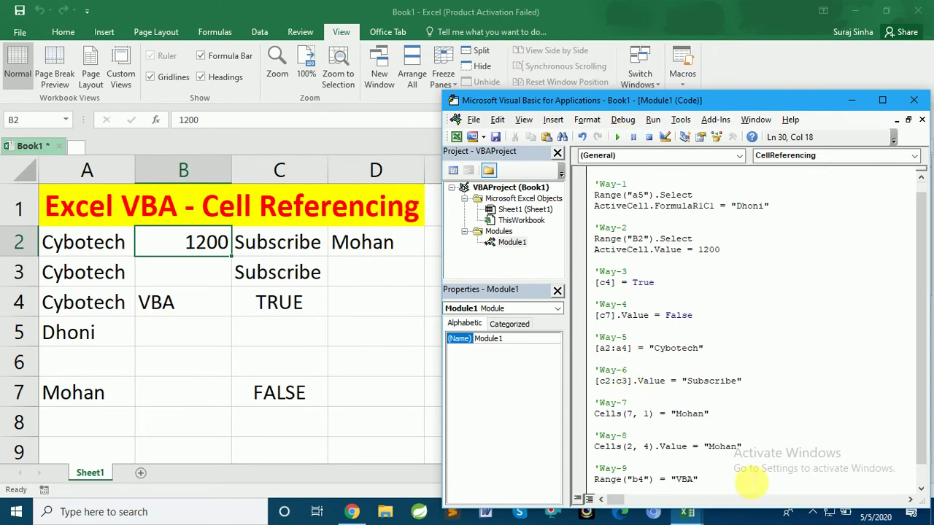
{"action": "left_click", "coordinate": [738, 484]}
{"action": "key", "text": "Return"}
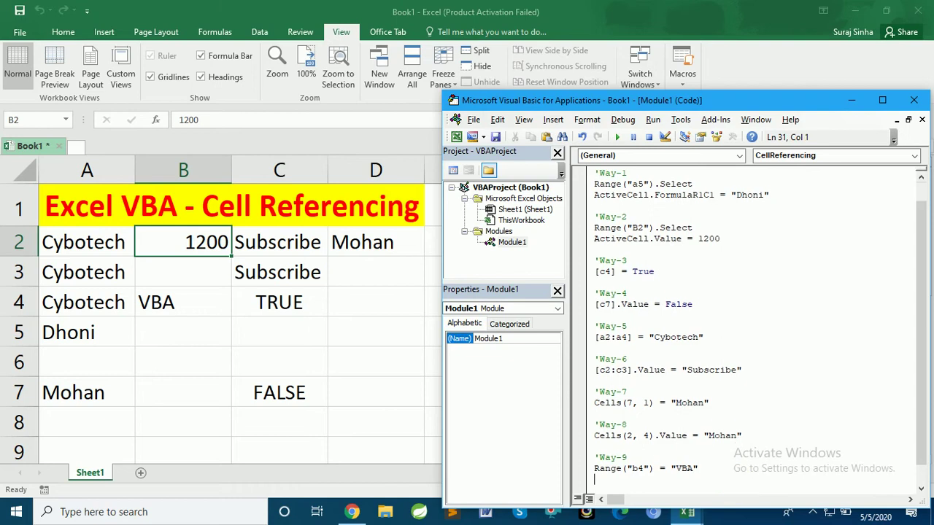
Write a 'Way-10 comment and the line Range("b6").Value = "Visual", correcting the typos
{"action": "key", "text": "Return"}
{"action": "type", "text": "'Way"}
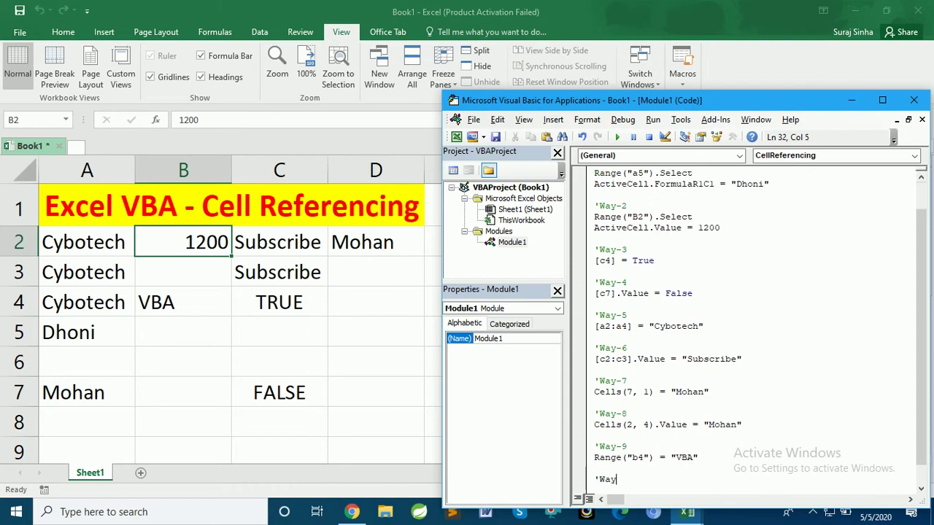
{"action": "type", "text": "-10"}
{"action": "key", "text": "Return"}
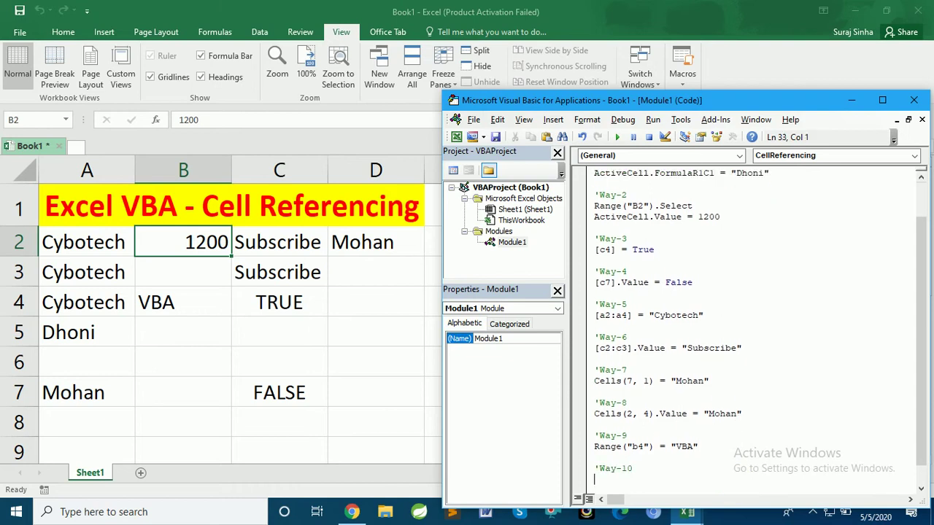
{"action": "type", "text": "Range"}
{"action": "type", "text": "("}
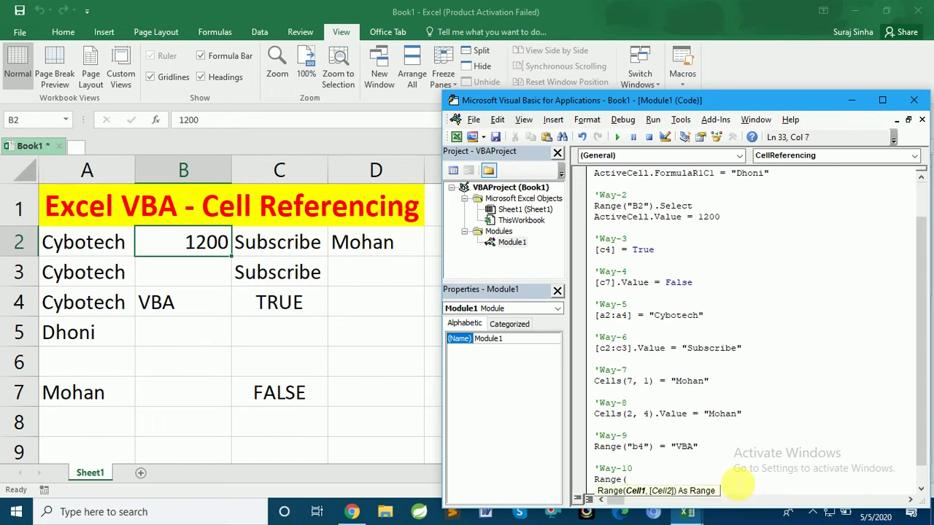
{"action": "type", "text": "b6"}
{"action": "key", "text": "Left"}
{"action": "key", "text": "Left"}
{"action": "type", "text": "\""}
{"action": "key", "text": "End"}
{"action": "type", "text": "\")."}
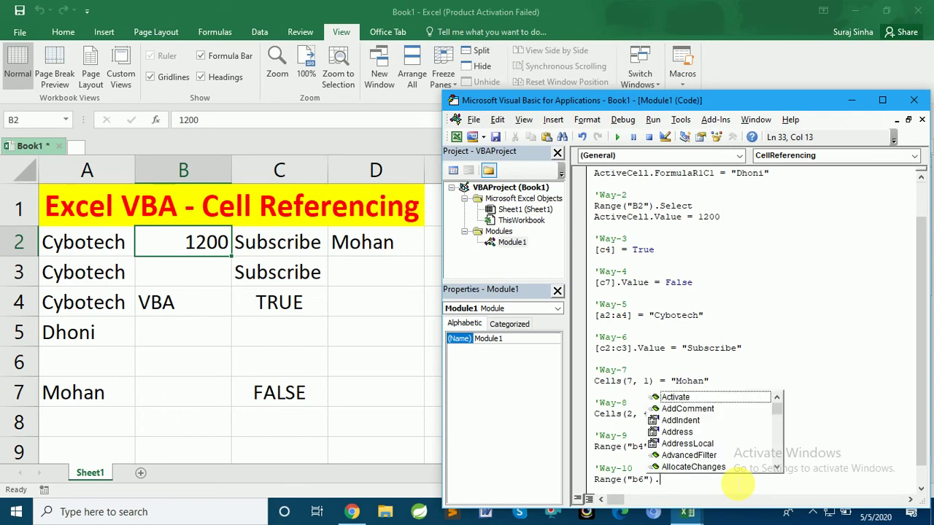
{"action": "type", "text": "valu="}
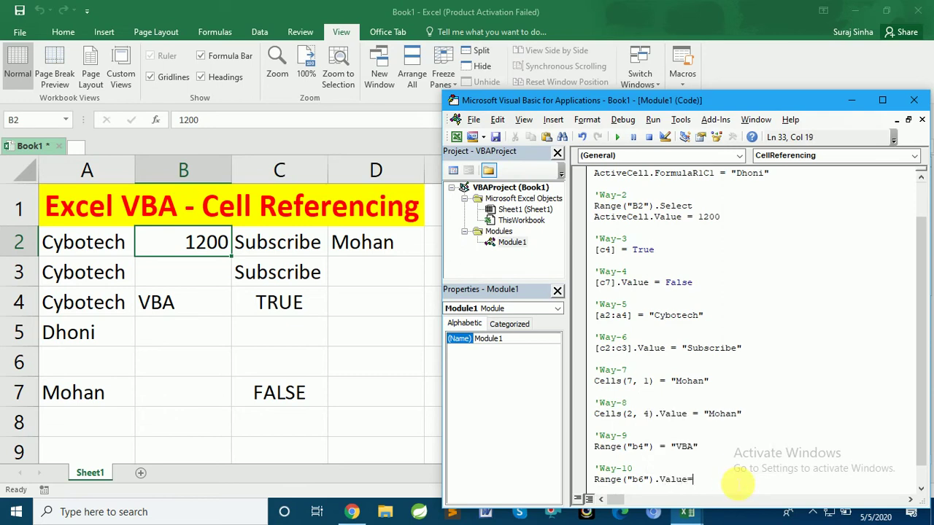
{"action": "type", "text": "\"V"}
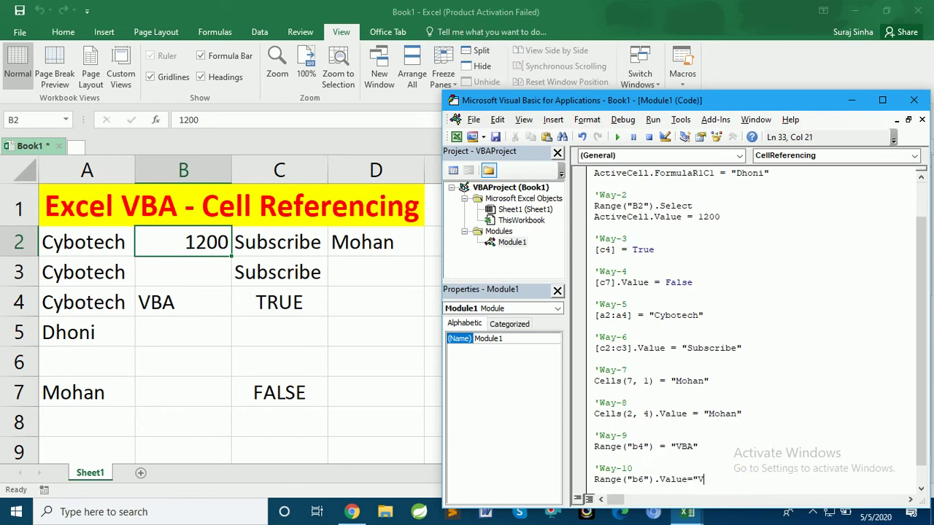
{"action": "type", "text": "iual"}
{"action": "key", "text": "BackSpace"}
{"action": "key", "text": "BackSpace"}
{"action": "key", "text": "BackSpace"}
{"action": "type", "text": "sual"}
{"action": "type", "text": "\""}
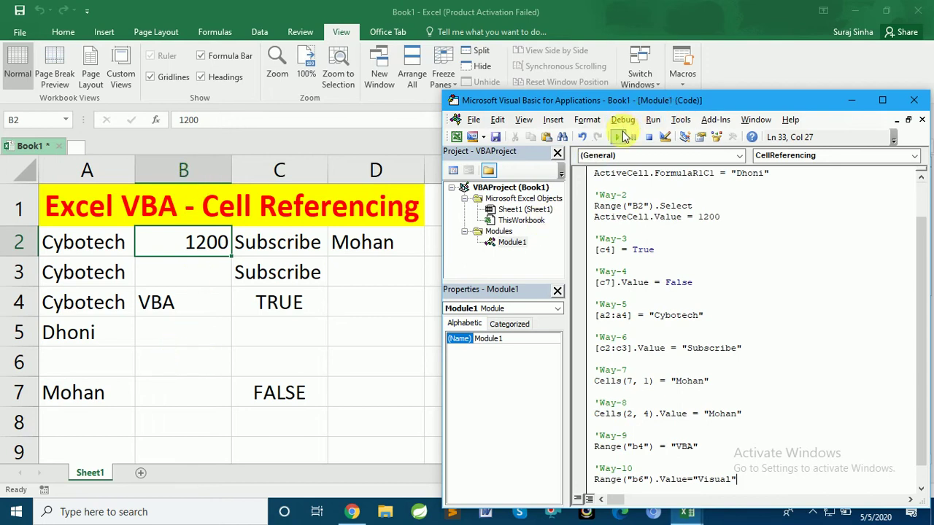
Run the macro so B6 shows Visual, then start a new line below
{"action": "left_click", "coordinate": [619, 137]}
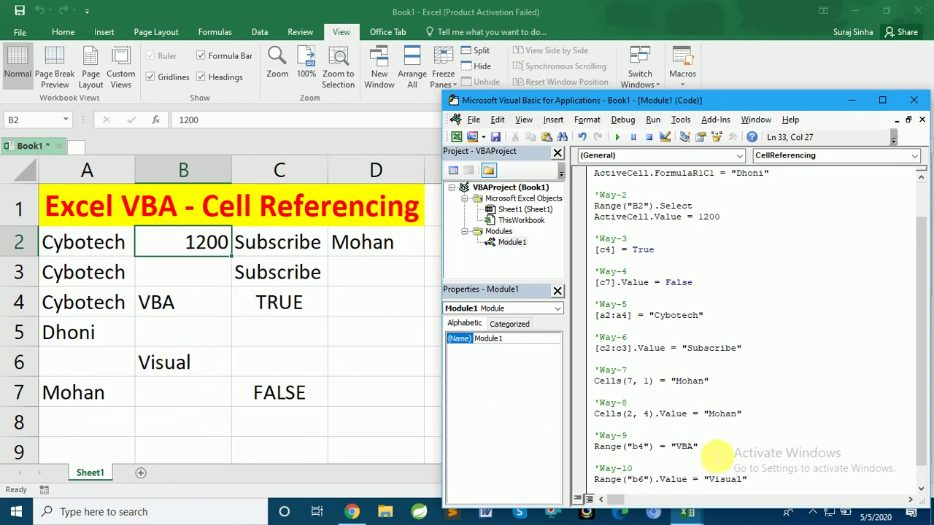
{"action": "left_click", "coordinate": [770, 481]}
{"action": "key", "text": "Return"}
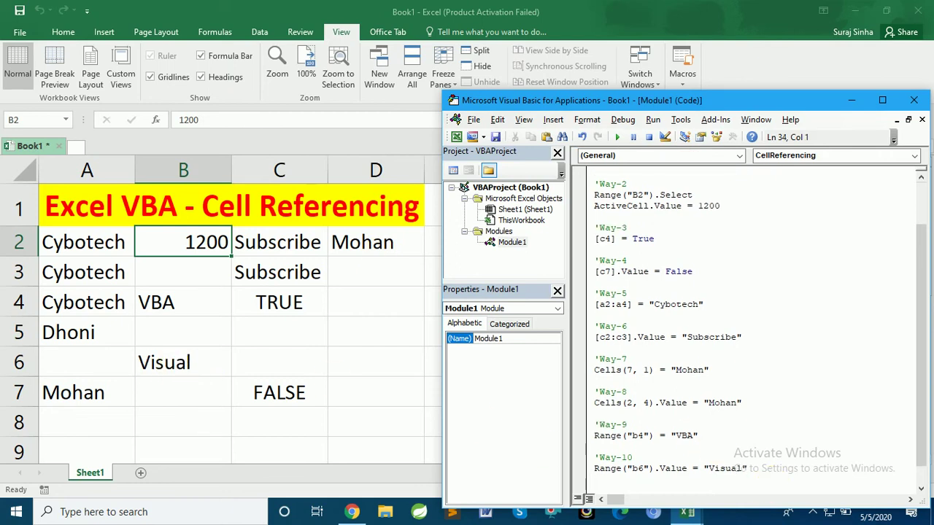
Add a 'Way-11 comment with Range("d3:d8") = 12*8 and run it to fill D3:D8 with 96
{"action": "key", "text": "Return"}
{"action": "type", "text": "'Wa"}
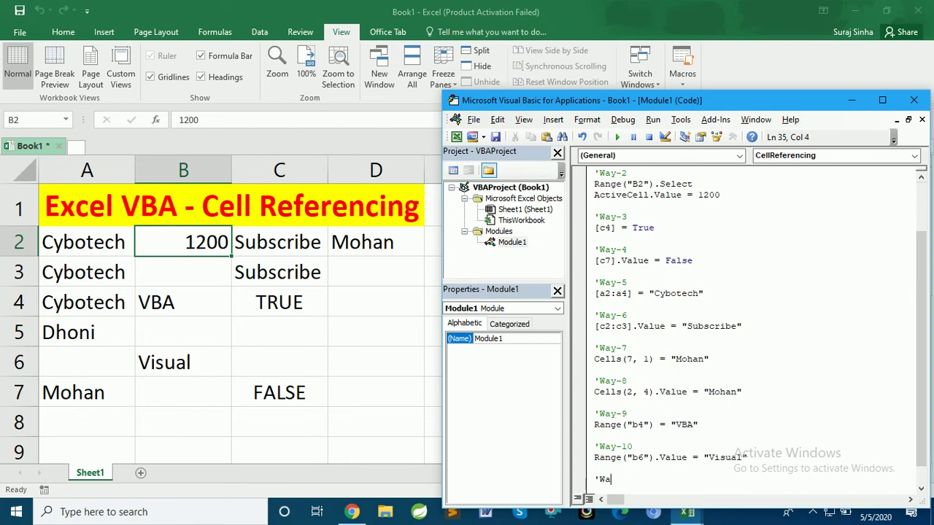
{"action": "type", "text": "y-11"}
{"action": "key", "text": "Return"}
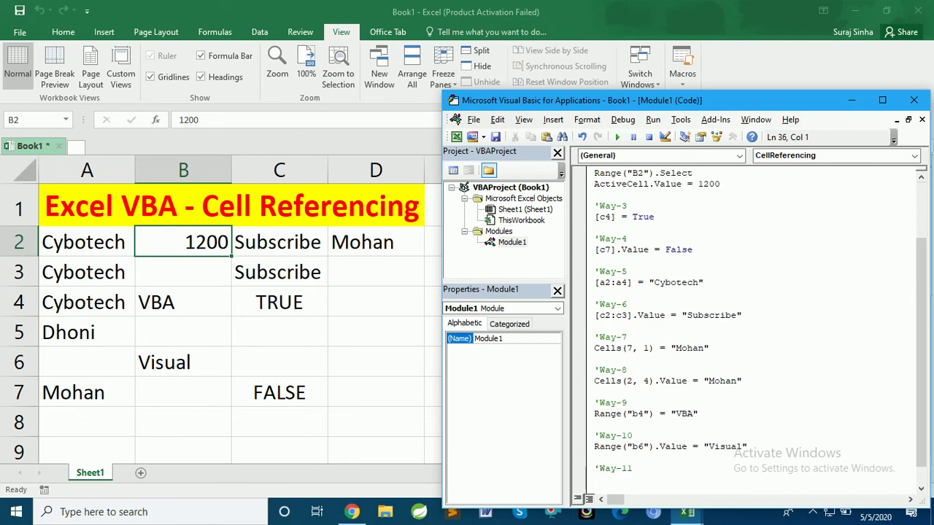
{"action": "type", "text": "Range("}
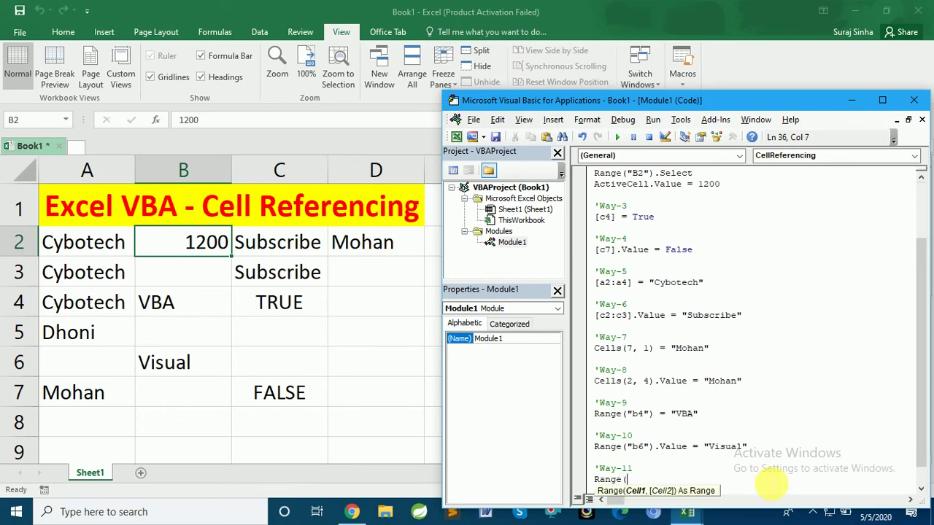
{"action": "type", "text": "\""}
{"action": "type", "text": "b"}
{"action": "key", "text": "BackSpace"}
{"action": "type", "text": "d"}
{"action": "type", "text": "3:"}
{"action": "type", "text": "d"}
{"action": "type", "text": "8\""}
{"action": "type", "text": ")=\""}
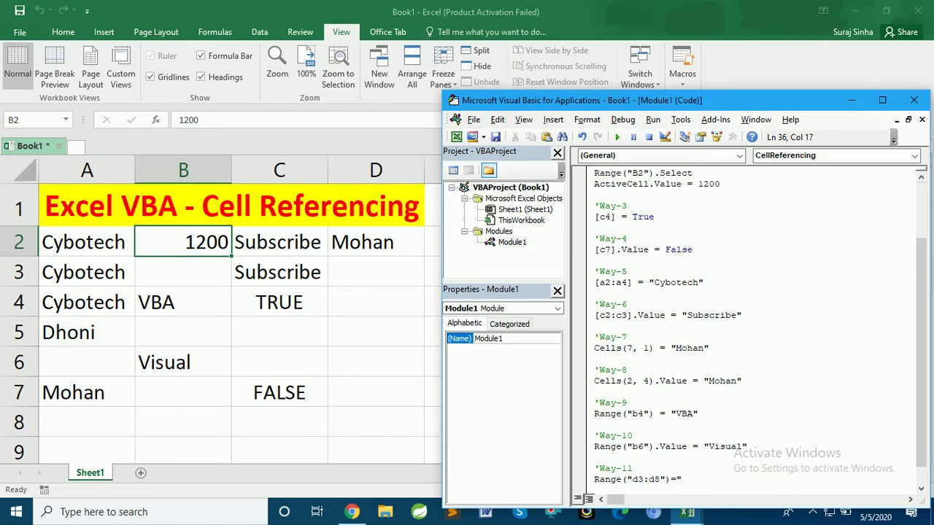
{"action": "type", "text": "Code\""}
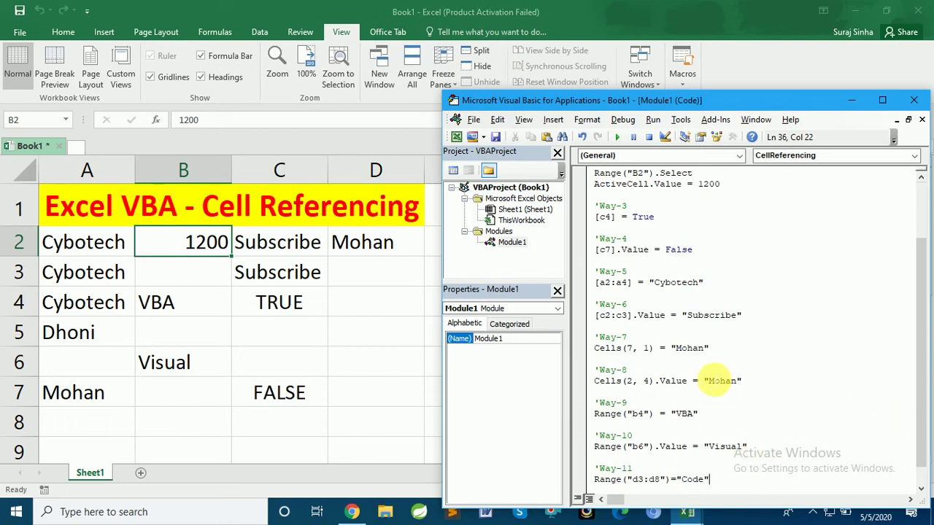
{"action": "key", "text": "BackSpace"}
{"action": "key", "text": "BackSpace"}
{"action": "key", "text": "BackSpace"}
{"action": "key", "text": "BackSpace"}
{"action": "key", "text": "BackSpace"}
{"action": "key", "text": "BackSpace"}
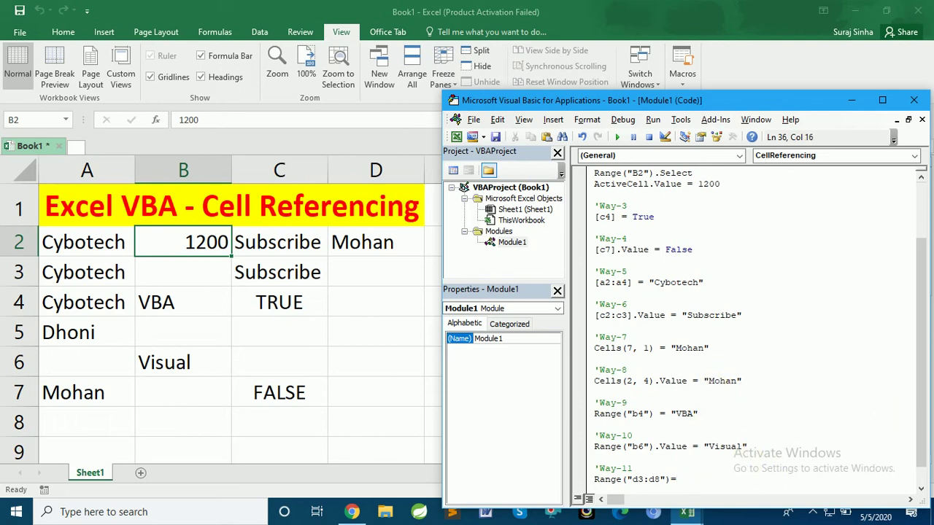
{"action": "type", "text": "12*8"}
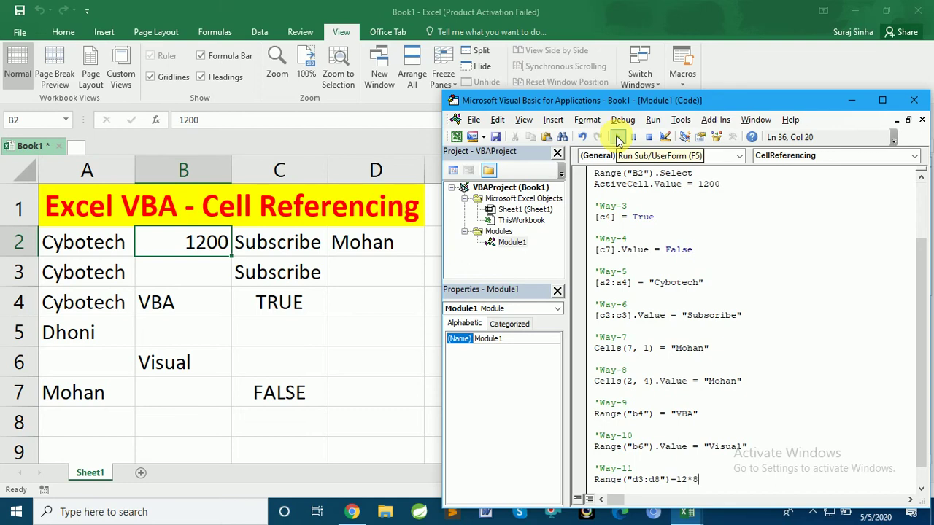
{"action": "left_click", "coordinate": [618, 138]}
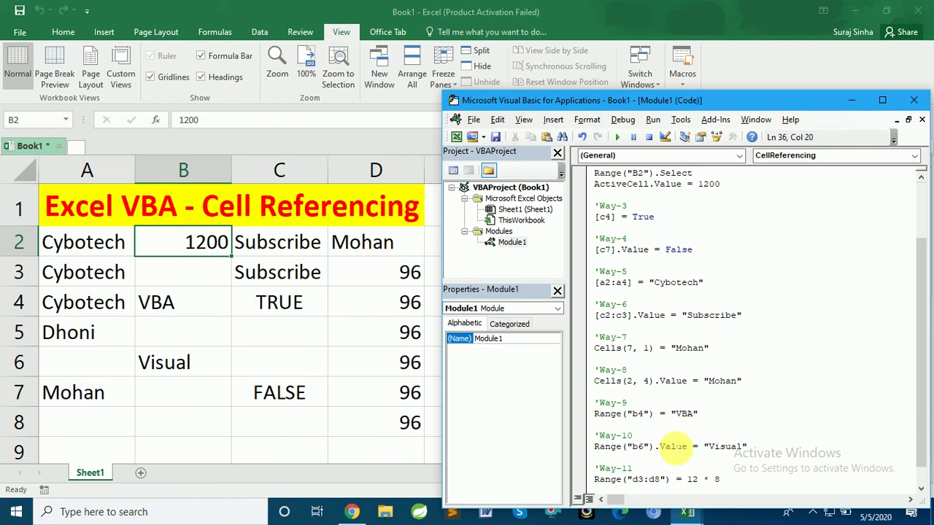
{"action": "key", "text": "Down"}
{"action": "key", "text": "Down"}
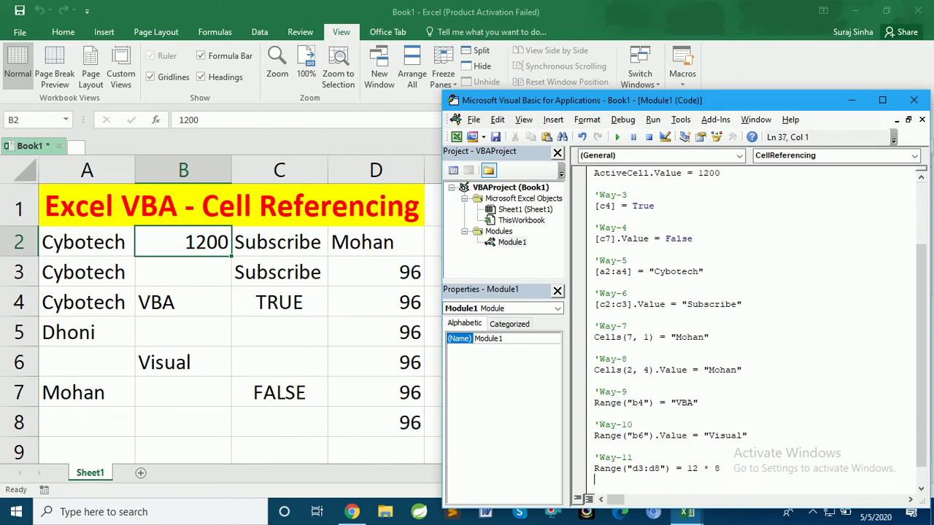
Add another 'Way-11 line Range("b7:b9").Value = 112+45-3 and run it, filling B7:B9 with 154
{"action": "type", "text": "'Wa"}
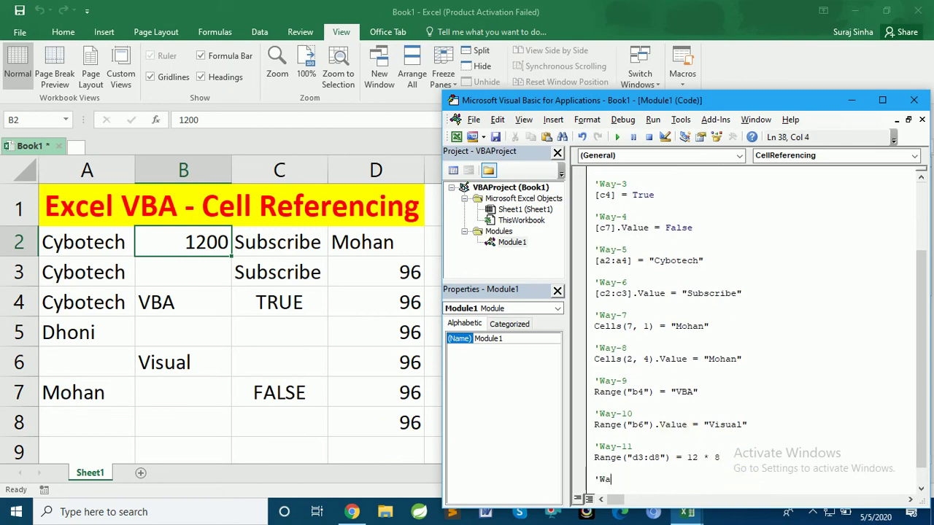
{"action": "type", "text": "y-11"}
{"action": "key", "text": "Return"}
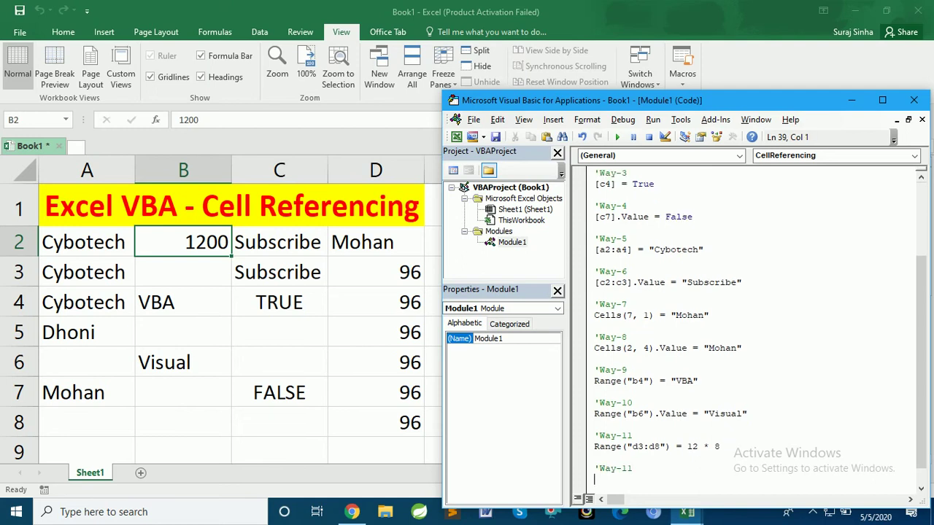
{"action": "left_click", "coordinate": [594, 446]}
{"action": "key", "text": "Down"}
{"action": "key", "text": "Down"}
{"action": "key", "text": "Down"}
{"action": "type", "text": "Ra"}
{"action": "type", "text": "nge(\""}
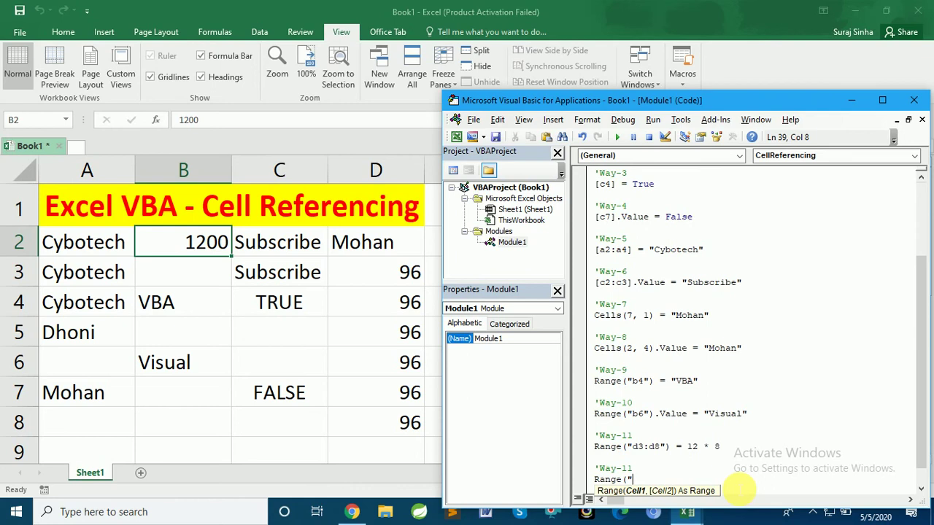
{"action": "type", "text": "b7"}
{"action": "type", "text": ":b9"}
{"action": "type", "text": "\").va"}
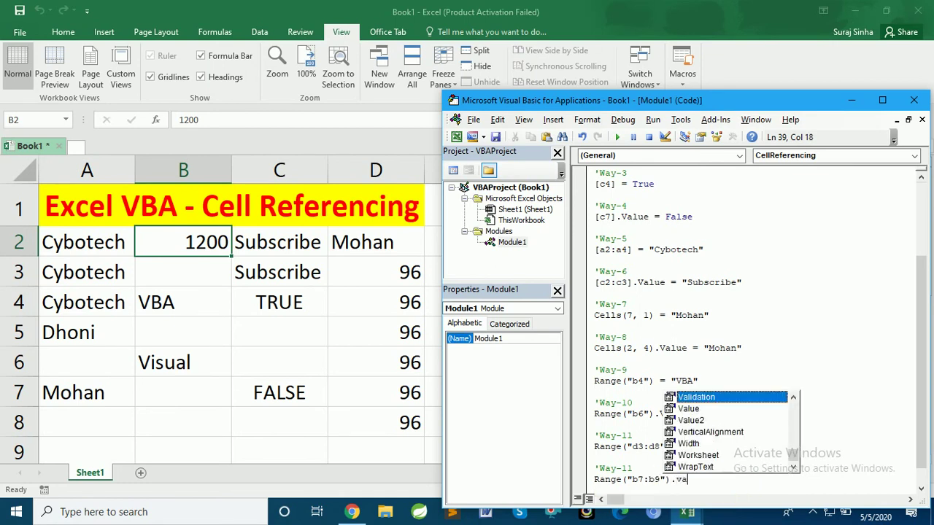
{"action": "type", "text": "lue="}
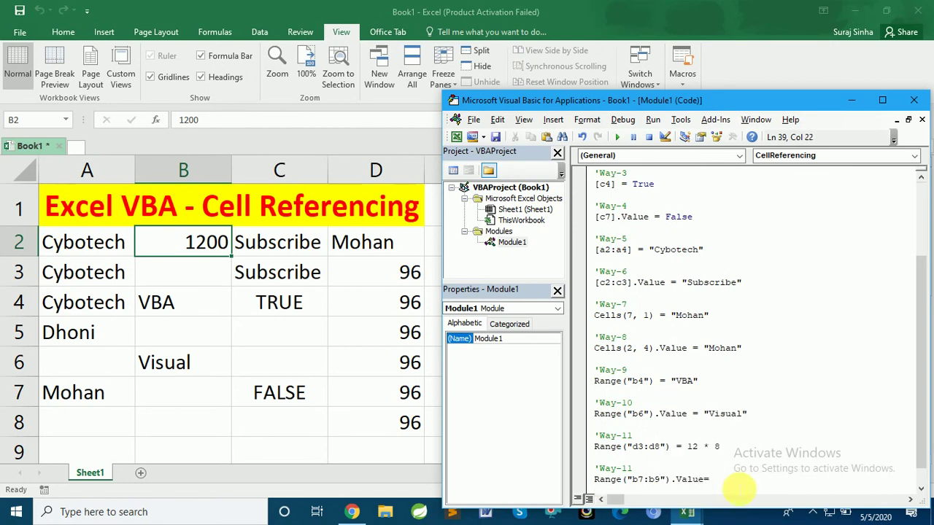
{"action": "type", "text": "112+"}
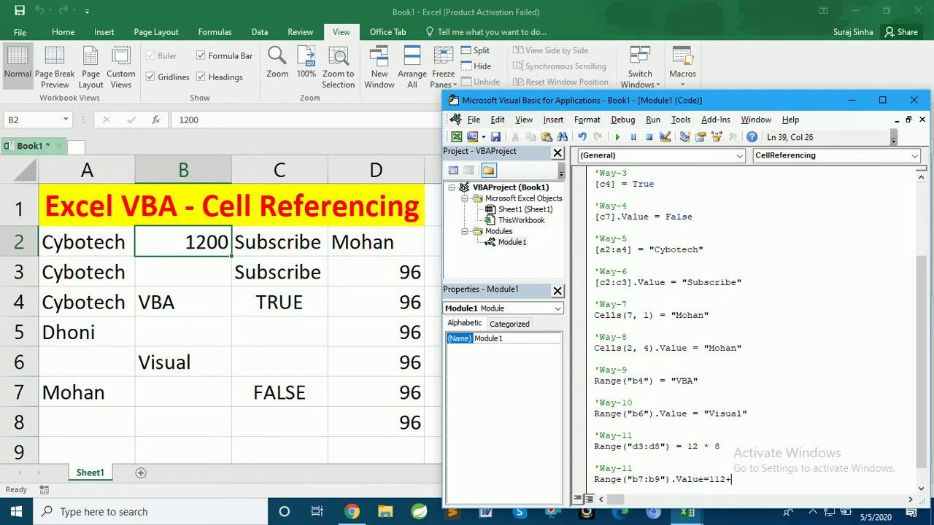
{"action": "type", "text": "45-3"}
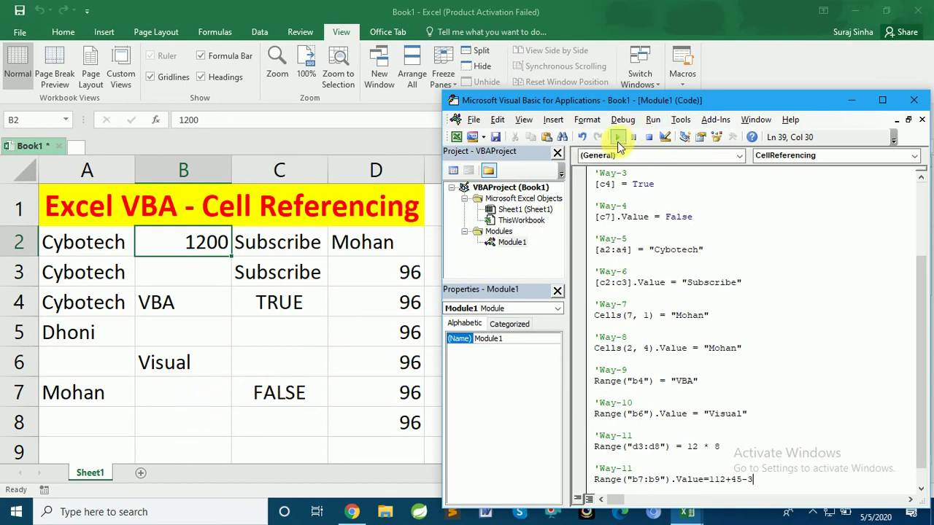
{"action": "left_click", "coordinate": [618, 137]}
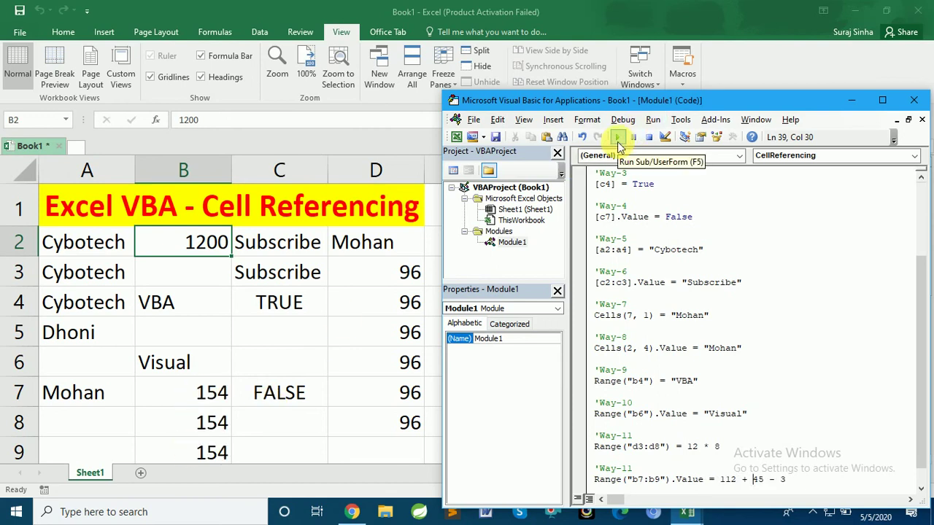
{"action": "double_click", "coordinate": [671, 103]}
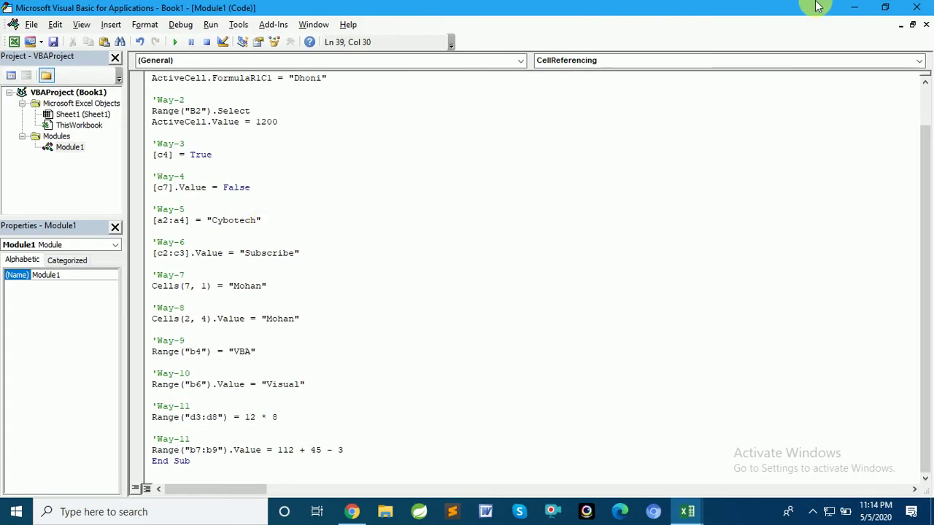
Close the VBA editor, delete the macro output in A2:D9, and return to A1
{"action": "left_click", "coordinate": [917, 7]}
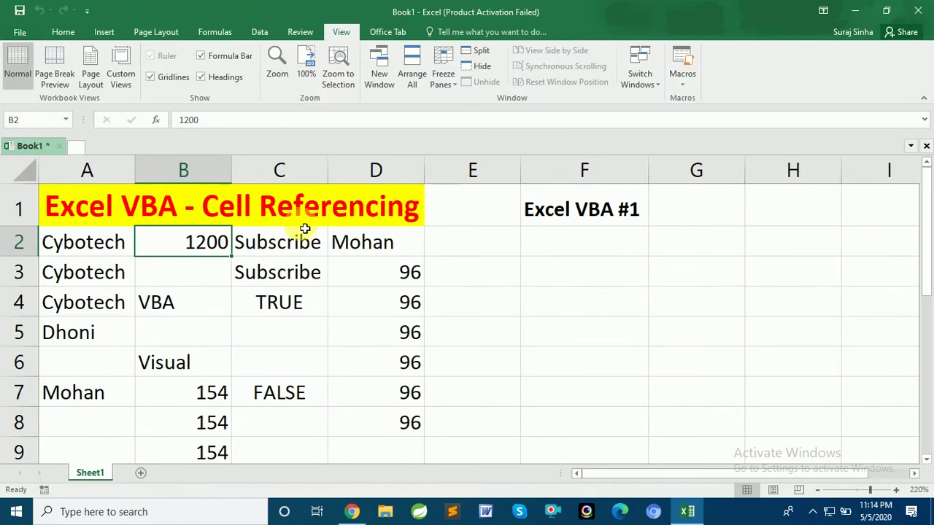
{"action": "left_click", "coordinate": [71, 248]}
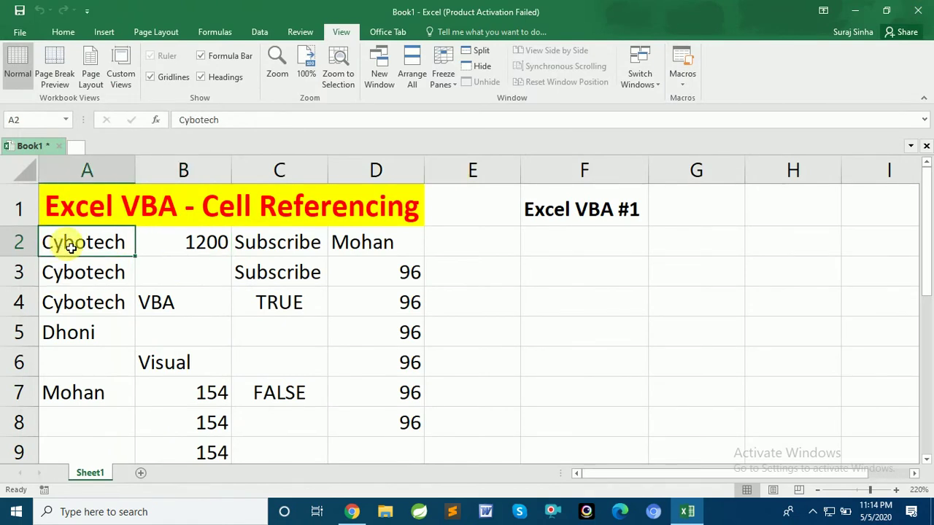
{"action": "key", "text": "shift+Right"}
{"action": "key", "text": "shift+Right"}
{"action": "key", "text": "shift+Right"}
{"action": "key", "text": "shift+Down"}
{"action": "key", "text": "shift+Down"}
{"action": "key", "text": "shift+Down"}
{"action": "key", "text": "shift+Down"}
{"action": "key", "text": "shift+Down"}
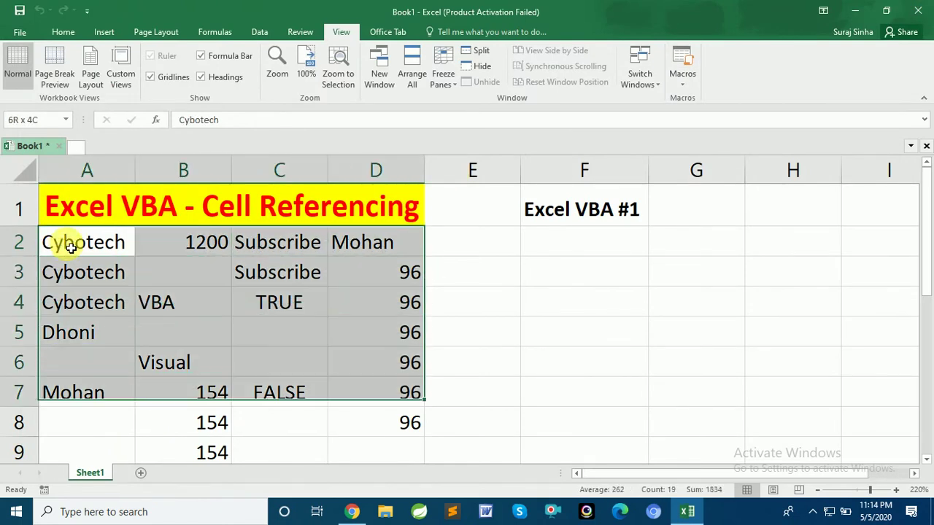
{"action": "key", "text": "shift+Down"}
{"action": "key", "text": "shift+Down"}
{"action": "key", "text": "Delete"}
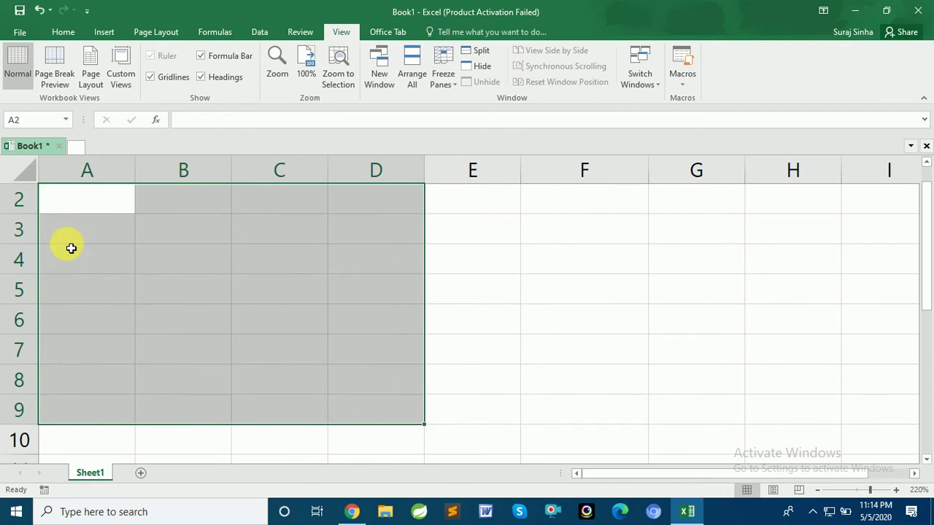
{"action": "key", "text": "ctrl+Home"}
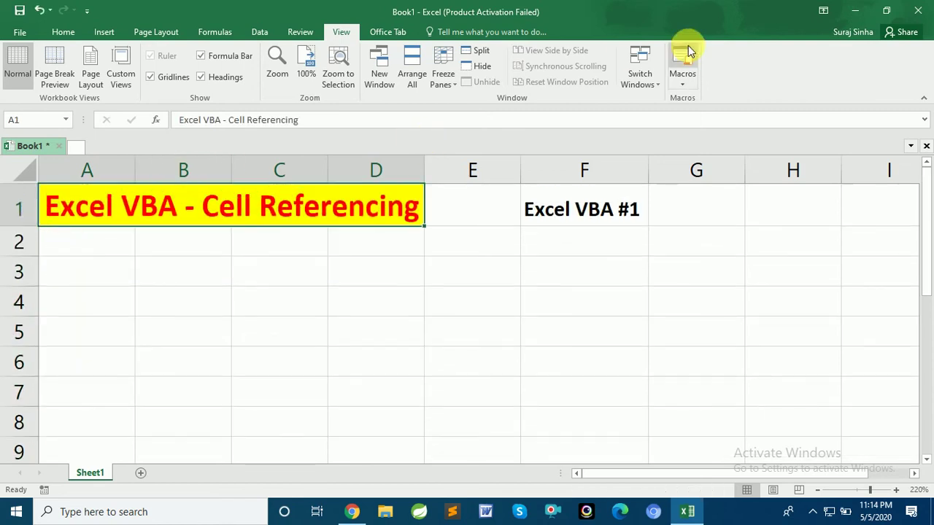
Rerun the CellReferencing macro from View > Macros to refill A2:D9
{"action": "left_click", "coordinate": [686, 80]}
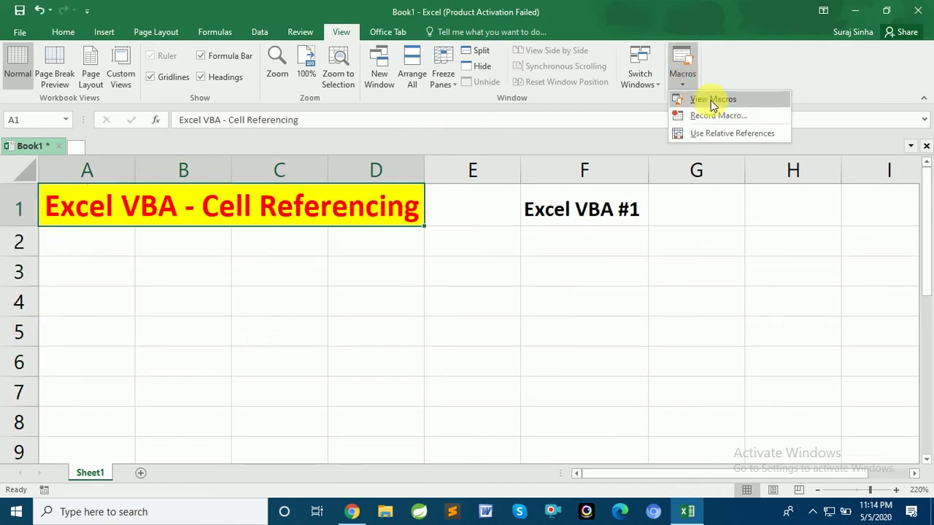
{"action": "left_click", "coordinate": [711, 100]}
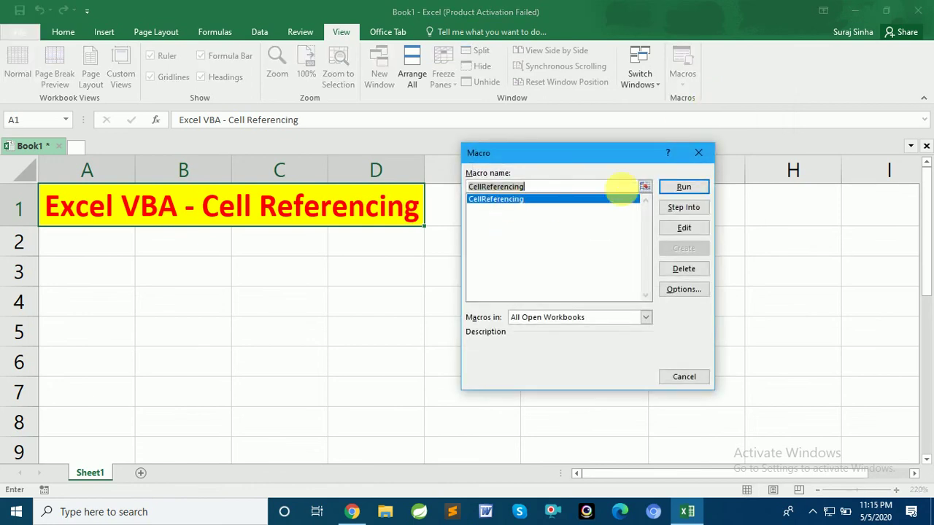
{"action": "left_click", "coordinate": [684, 187]}
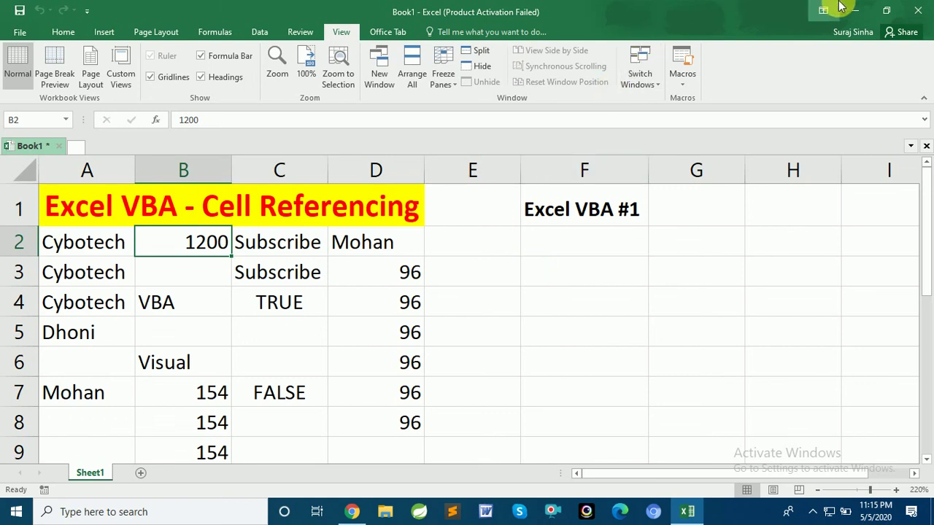
Minimize Excel, bring up the YouTube playlists page in Chrome, then minimize Chrome
{"action": "left_click", "coordinate": [862, 9]}
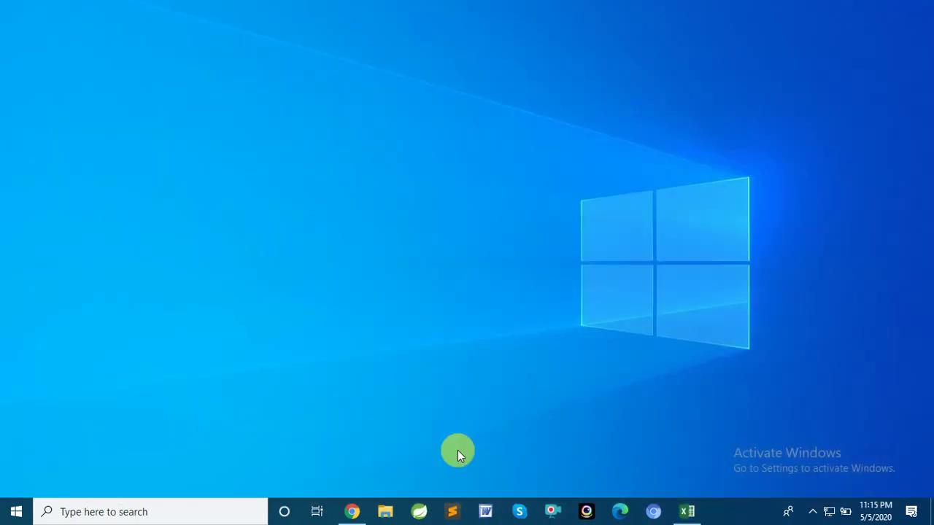
{"action": "left_click", "coordinate": [352, 512]}
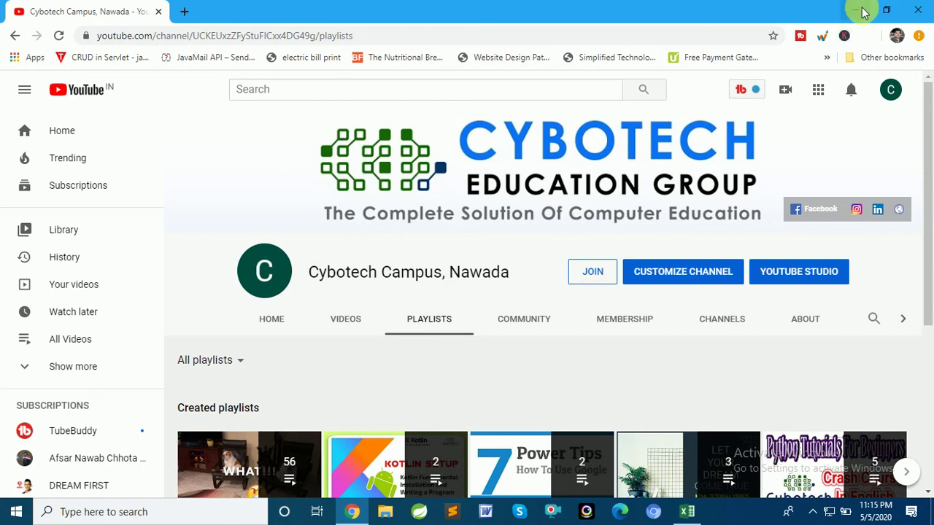
{"action": "left_click", "coordinate": [862, 11]}
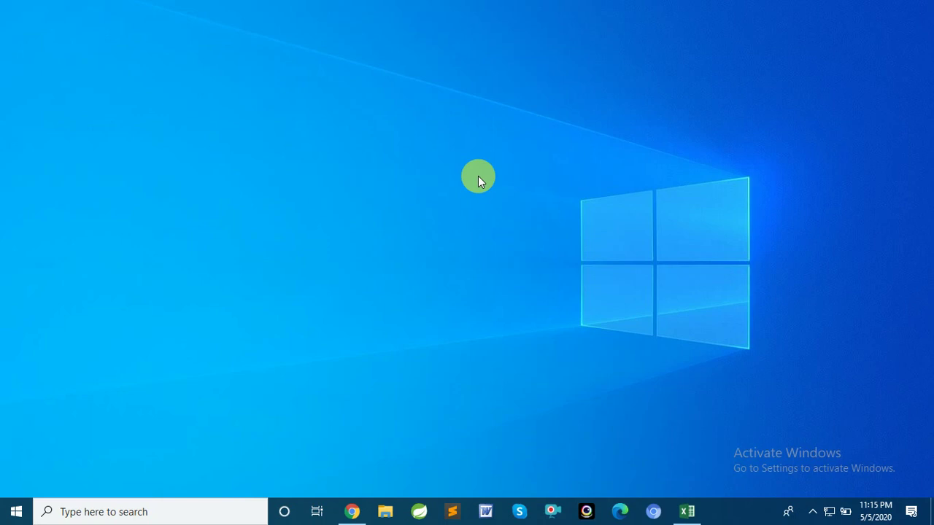